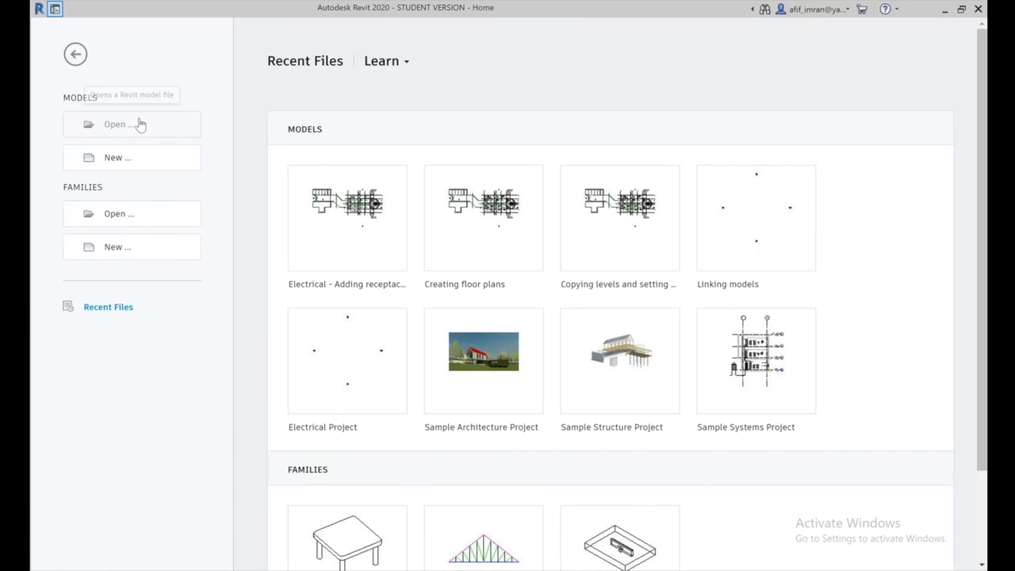
Step: Open the 'Electrical - Adding receptacles' project from the Chapter02 folder
left_click(138, 124)
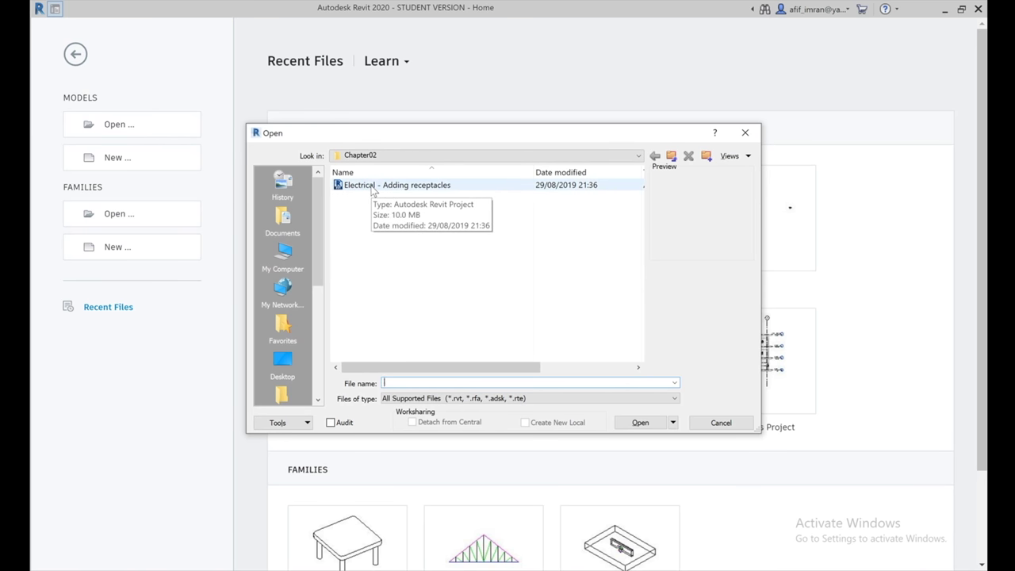
double_click(371, 186)
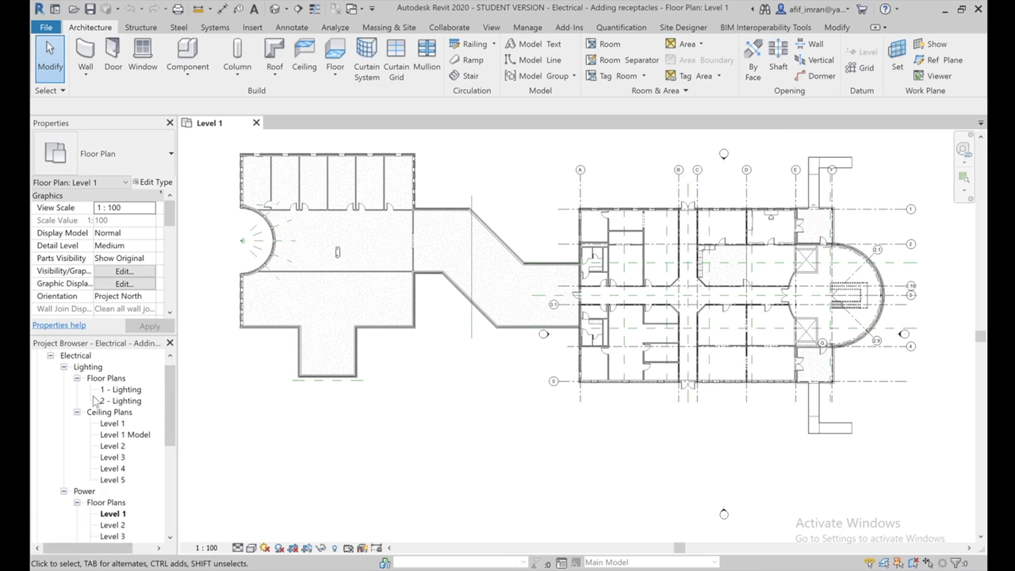
scroll(79, 492, "down", 3)
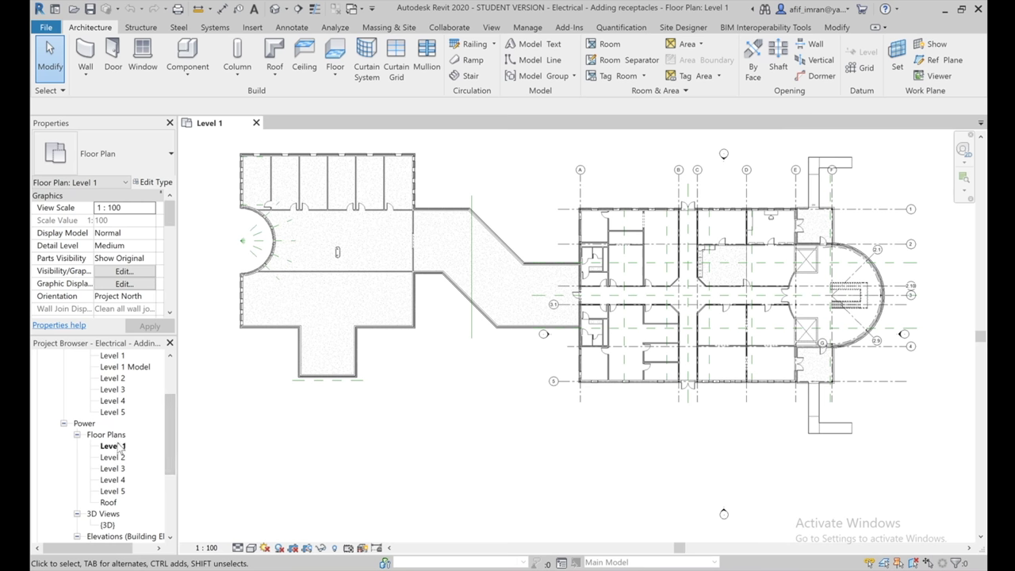
Step: Start Electrical Fixture placement from the Systems tab's Device list, with M_Duplex Receptacle : Standard at 460.0
left_click(215, 27)
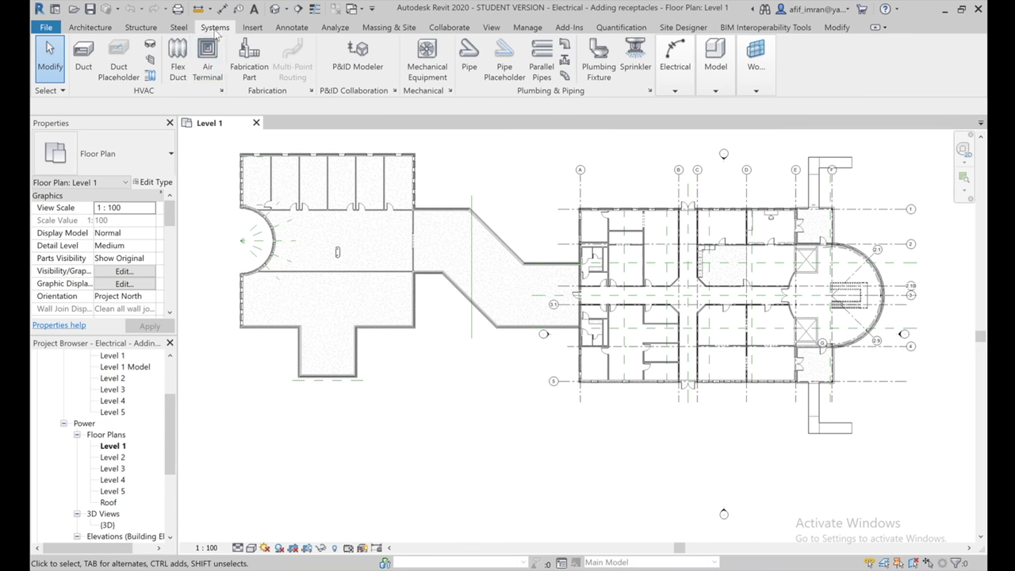
left_click(670, 68)
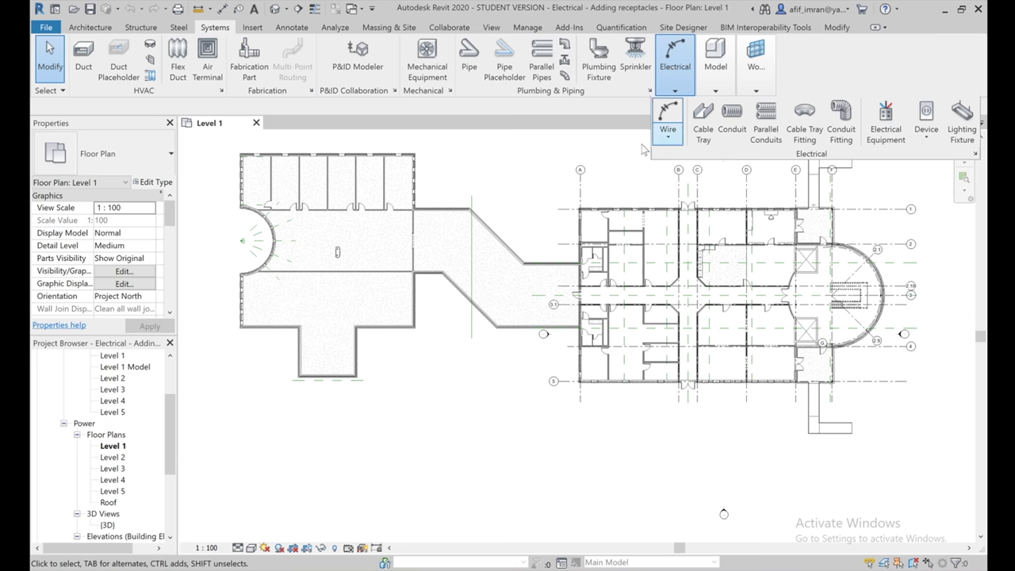
left_click(678, 85)
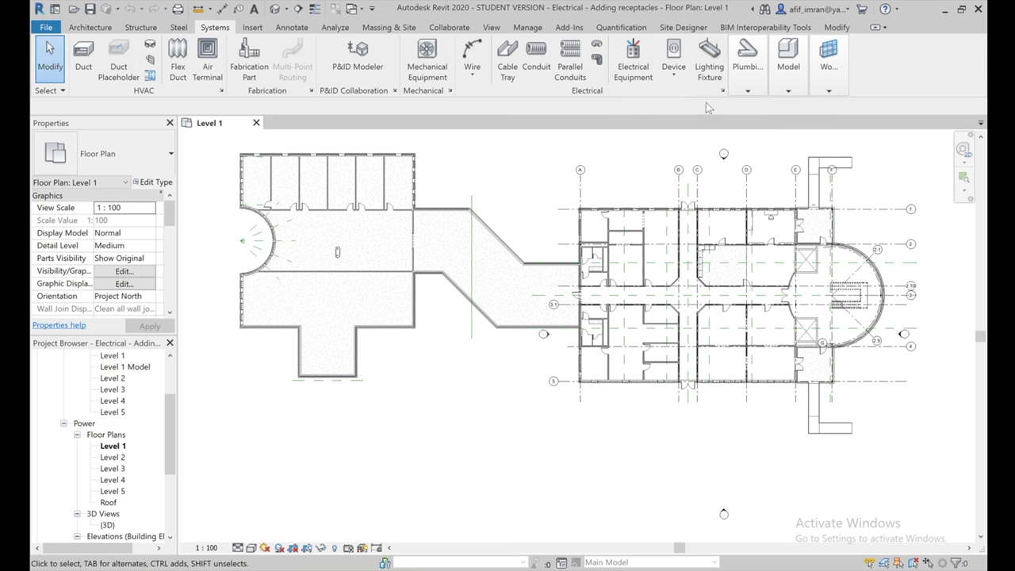
left_click(674, 77)
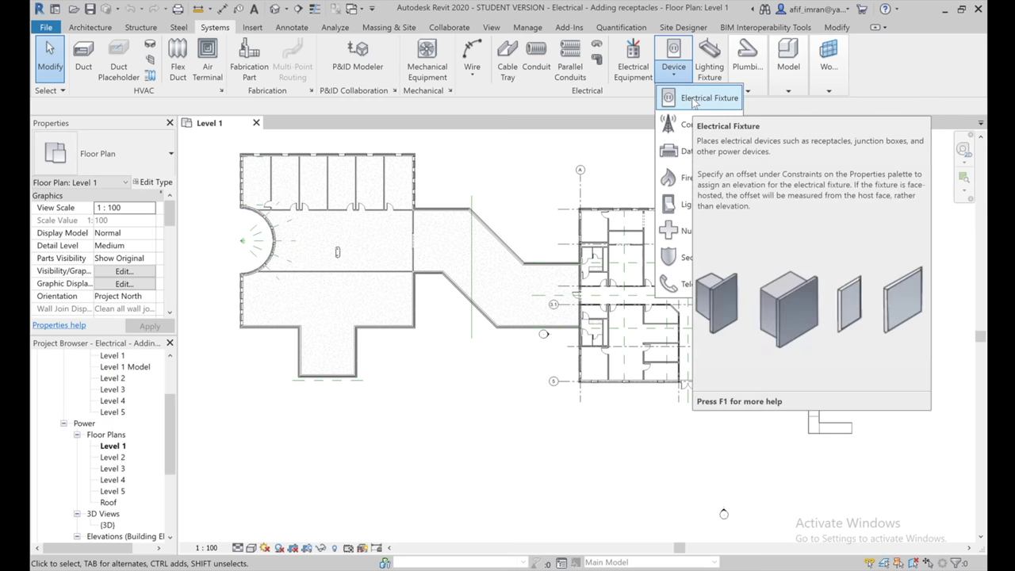
left_click(693, 99)
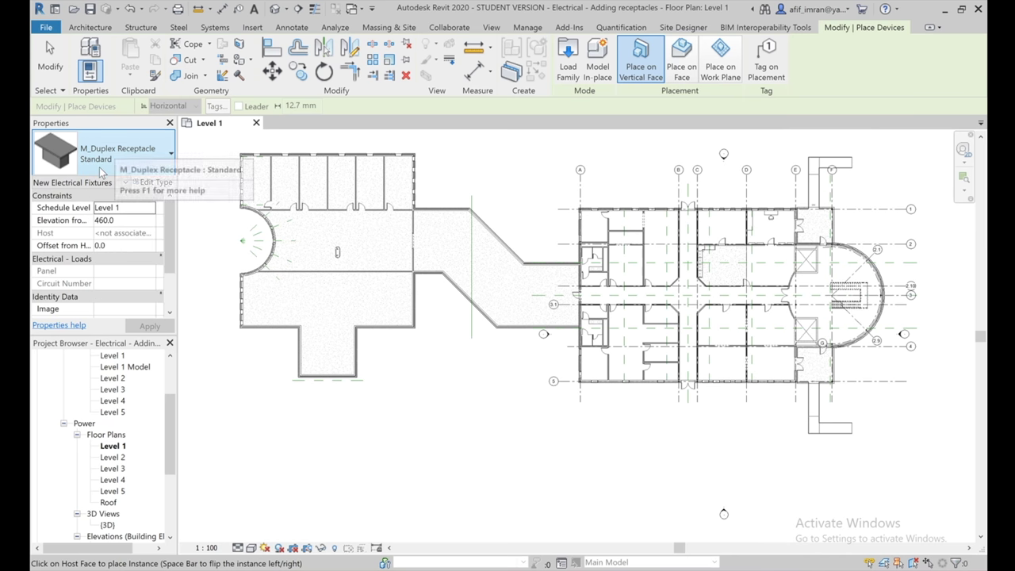
Step: Review the available M_Duplex Receptacle types in the type selector
left_click(171, 155)
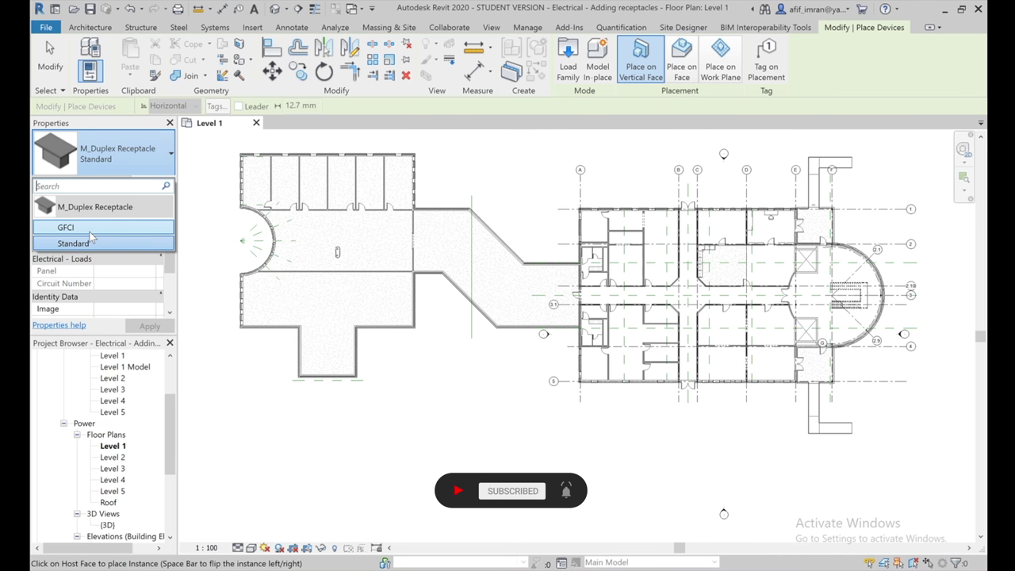
mouse_move(71, 244)
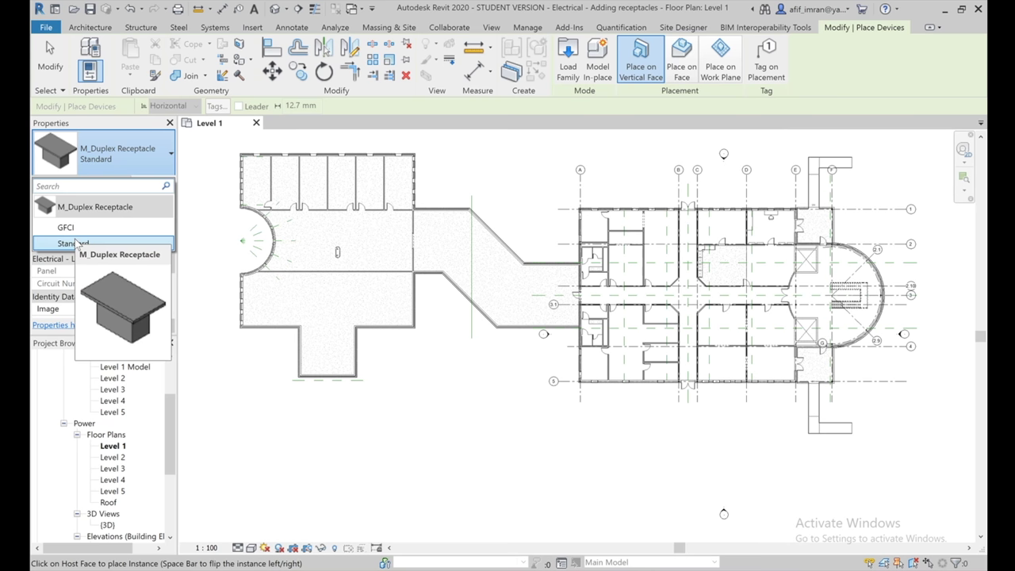
Step: Keep the Standard duplex receptacle type, zoom into the rooms, and exit Place Devices
left_click(77, 246)
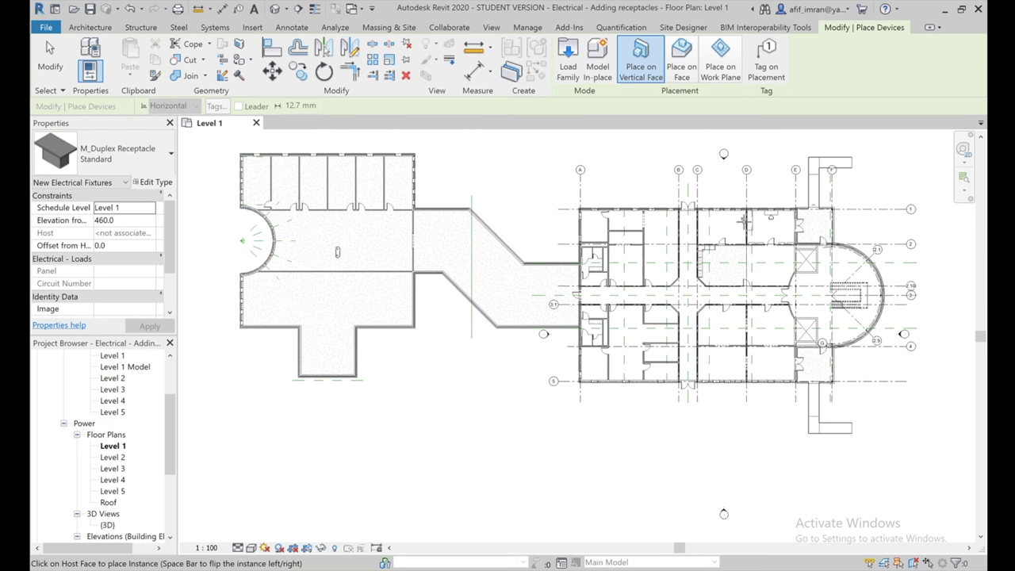
scroll(575, 245, "up", 4)
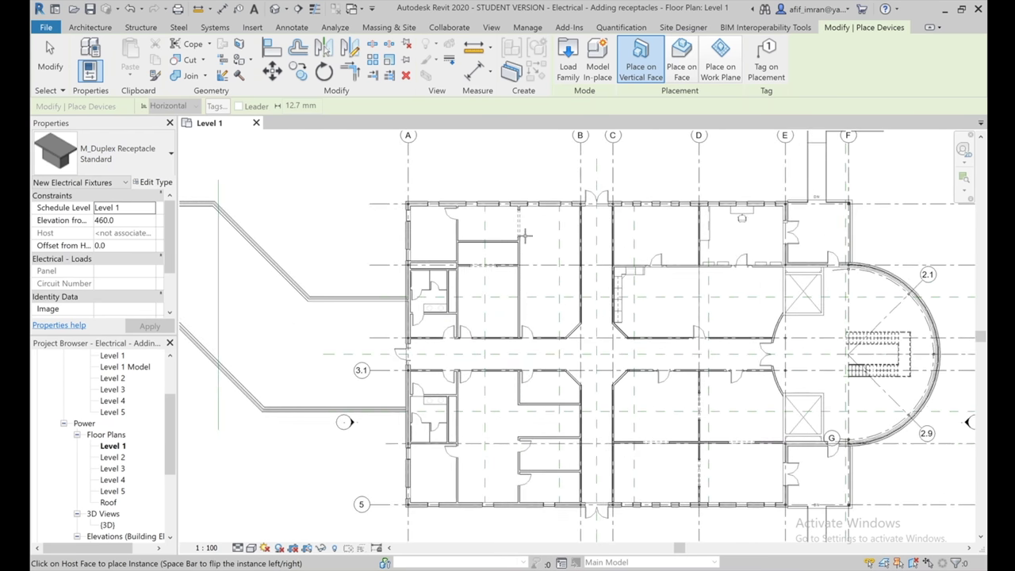
scroll(520, 231, "up", 3)
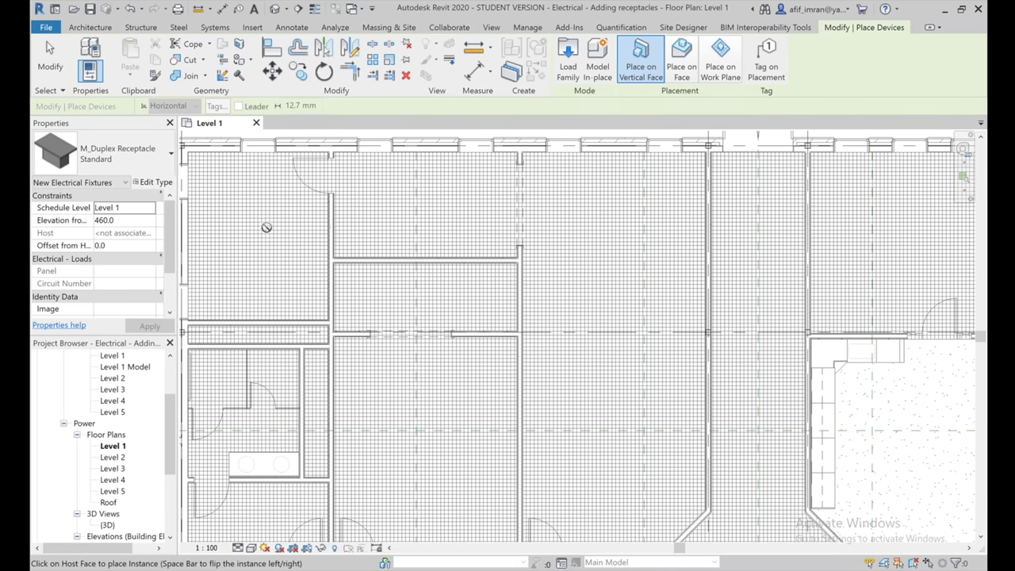
scroll(260, 212, "up", 2)
scroll(422, 267, "down", 2)
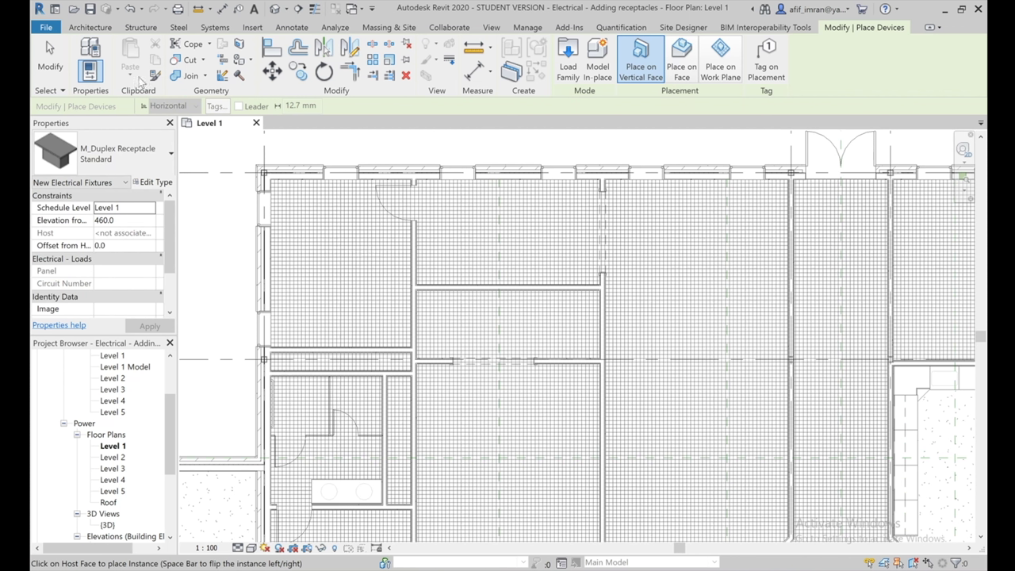
left_click(47, 41)
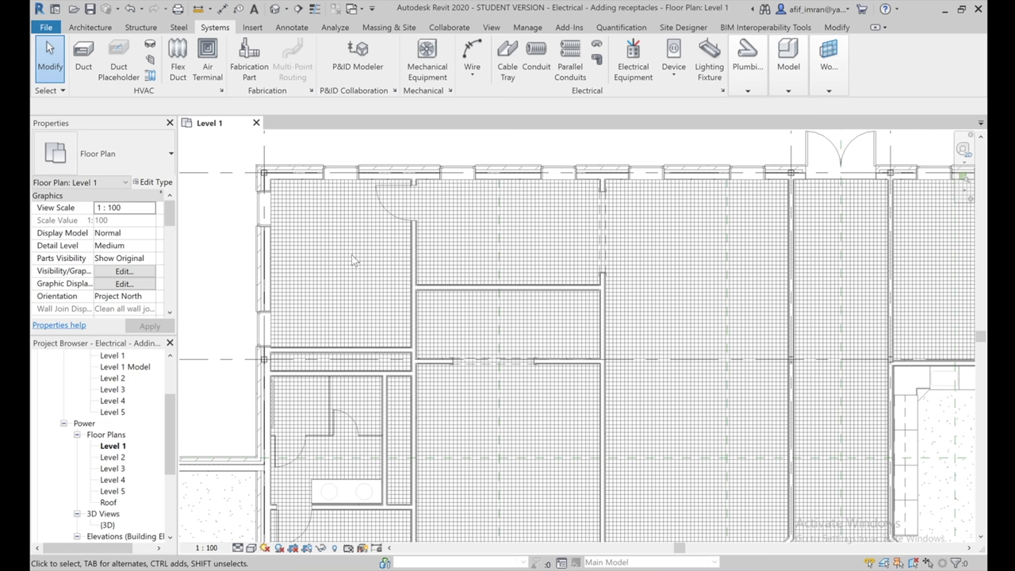
Step: Hide the Floors foreground and background patterns in Level 1's Visibility/Graphics (VG)
key("v")
key("g")
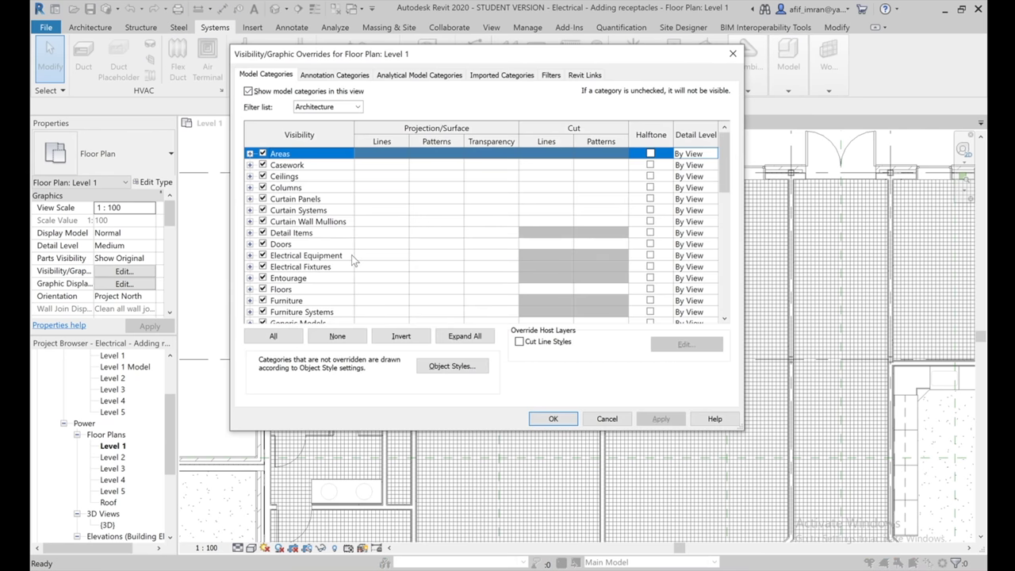
scroll(314, 215, "down", 1)
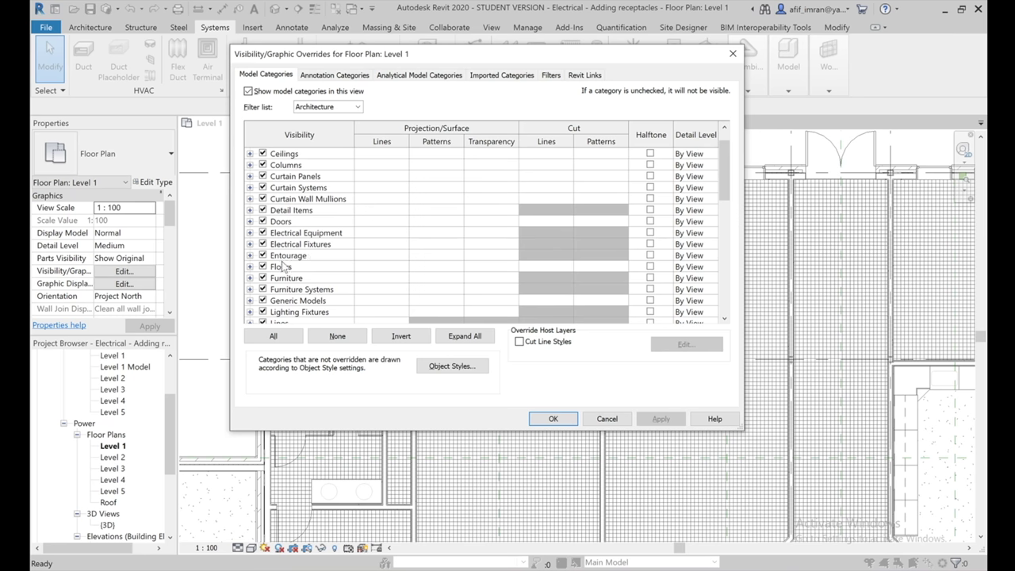
left_click(425, 266)
left_click(444, 268)
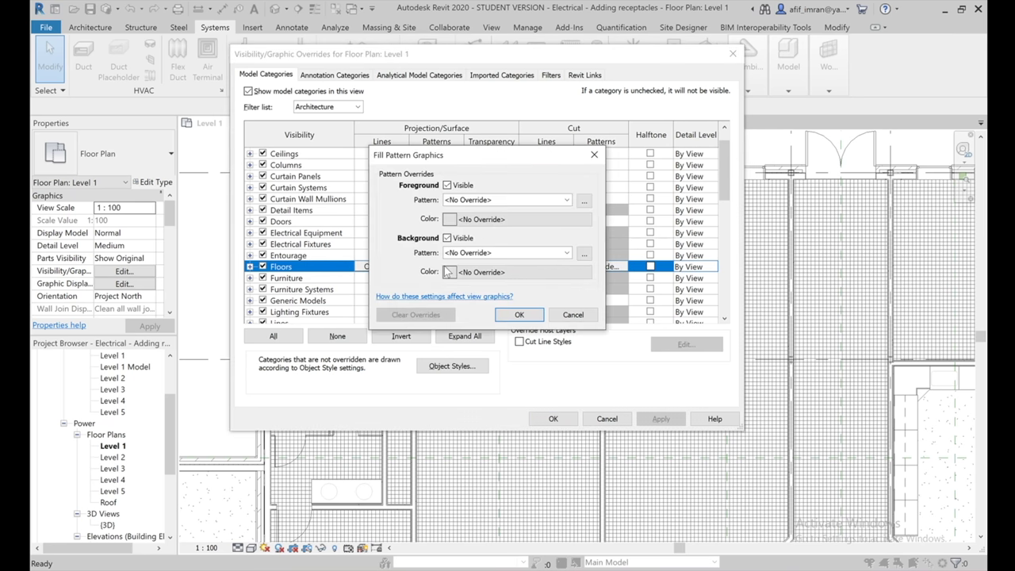
left_click(447, 185)
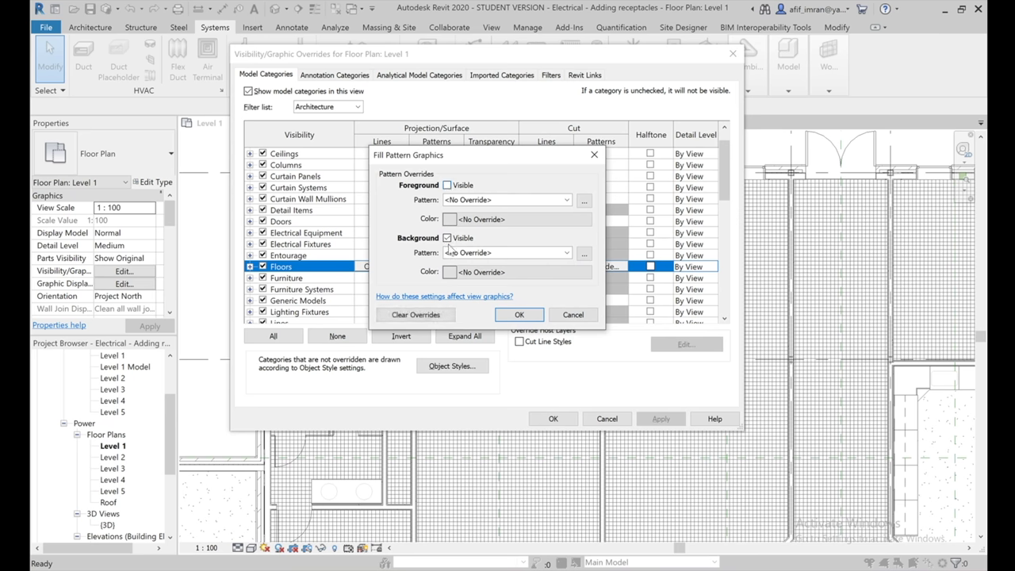
left_click(512, 315)
left_click(553, 416)
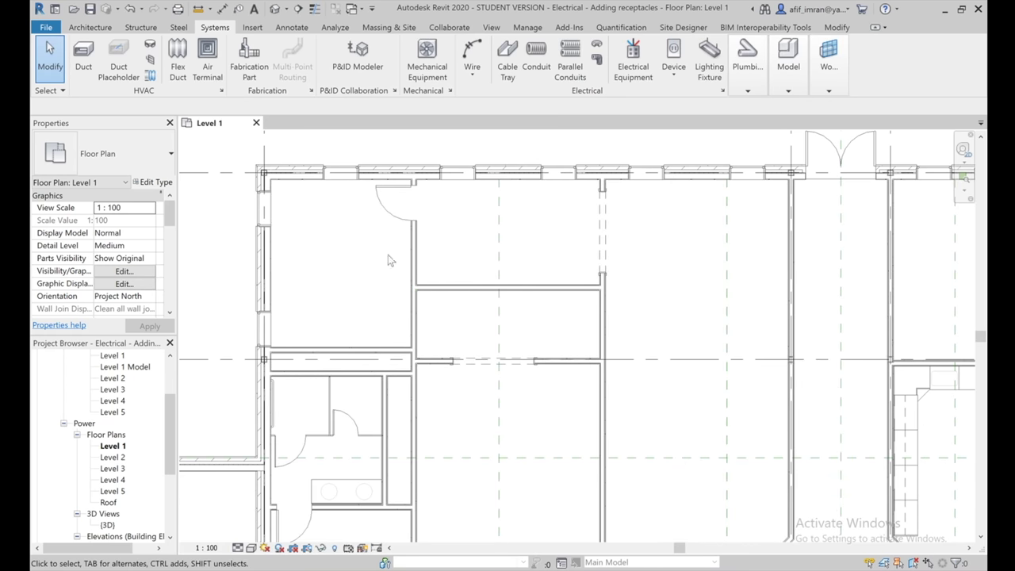
scroll(495, 262, "down", 3)
scroll(495, 261, "down", 2)
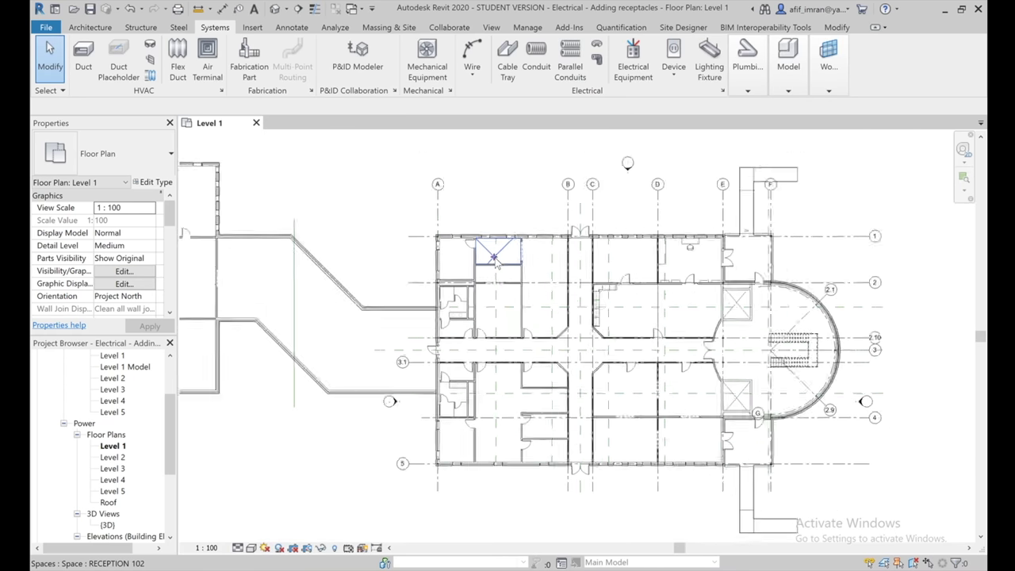
scroll(499, 383, "up", 3)
scroll(500, 383, "down", 2)
scroll(381, 246, "up", 2)
scroll(372, 244, "up", 1)
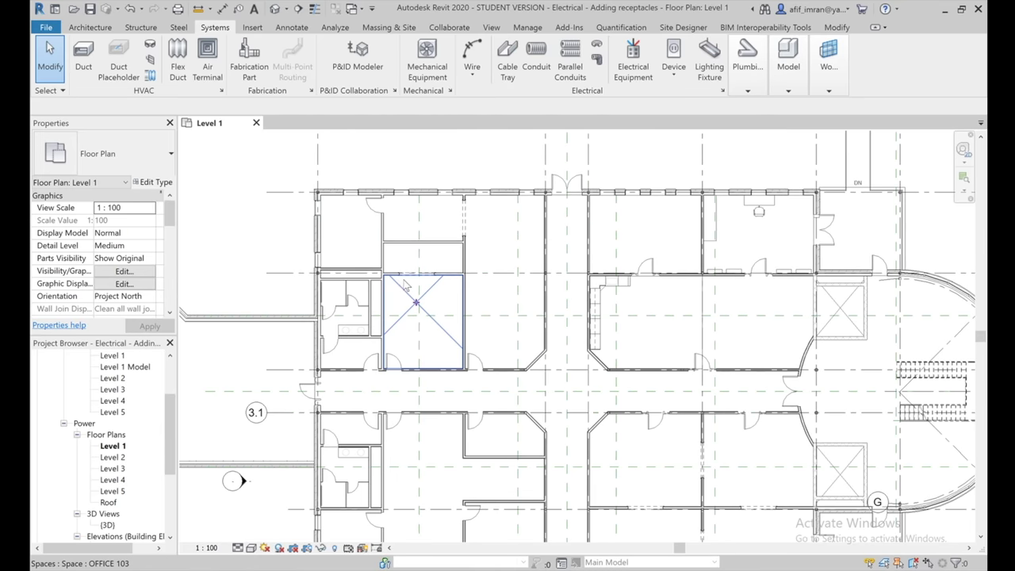
left_click(367, 249)
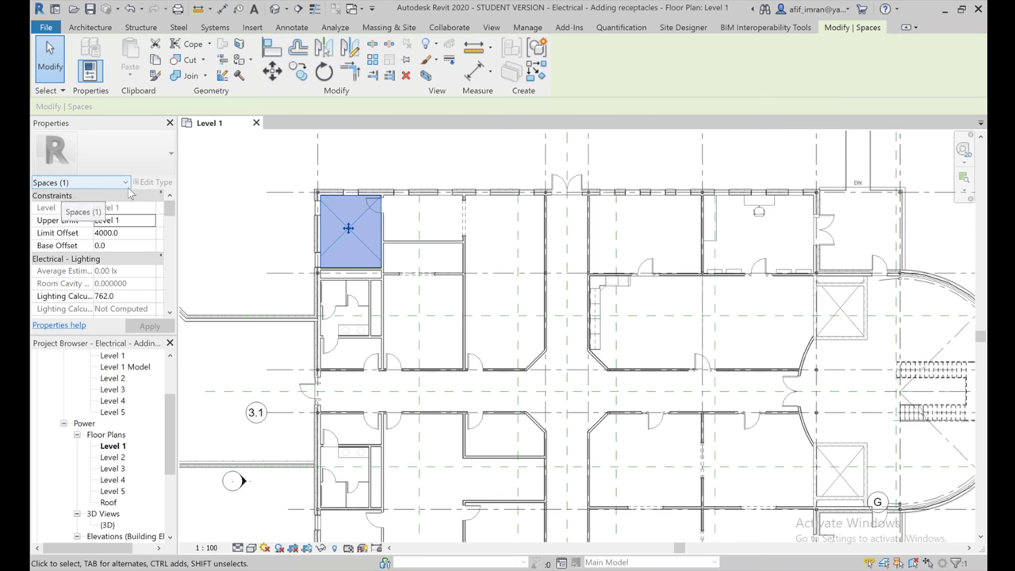
left_click(272, 233)
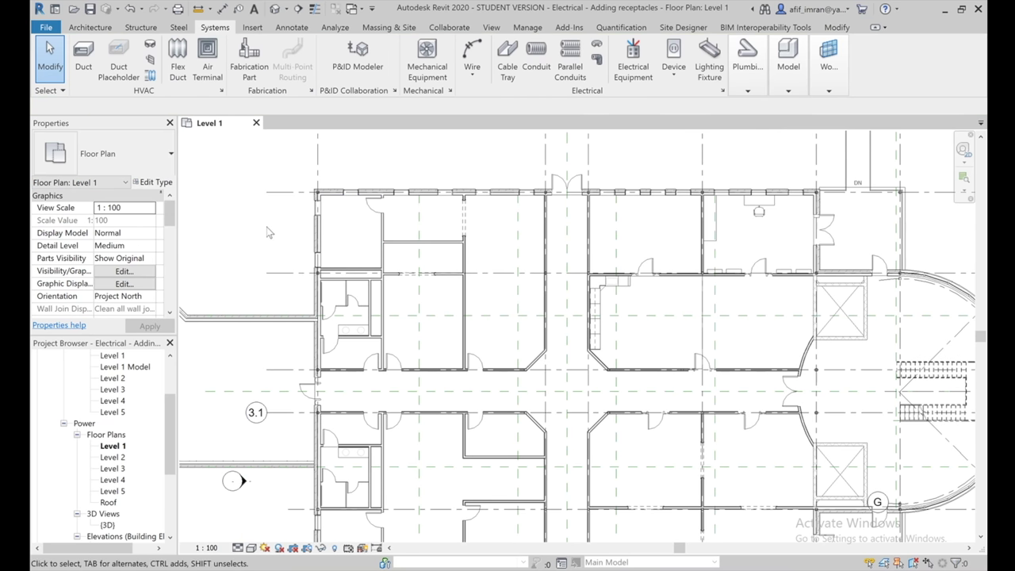
scroll(132, 403, "up", 5)
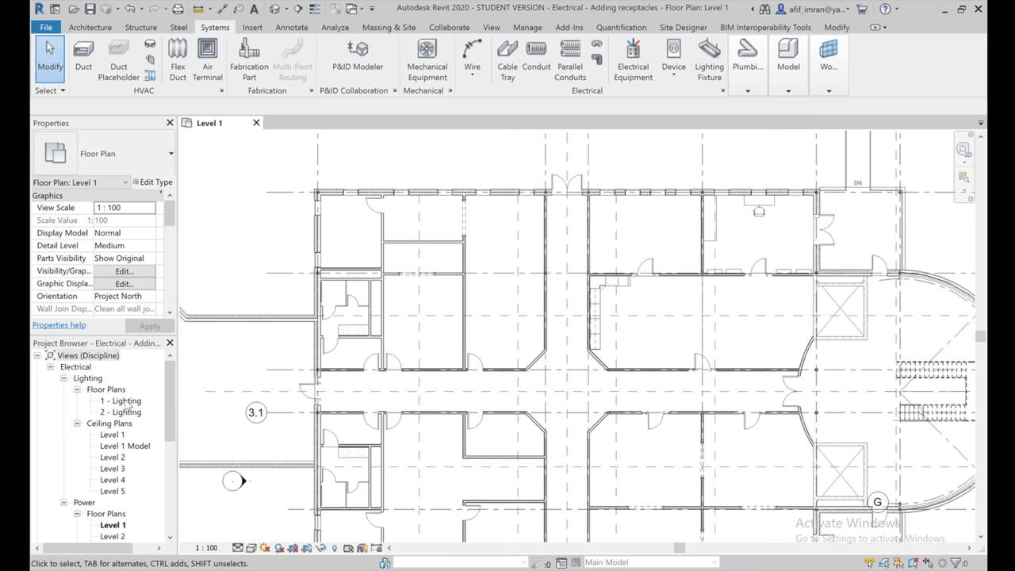
Step: Open the '1 - Lighting' floor plan from the Project Browser
left_click(125, 401)
double_click(126, 401)
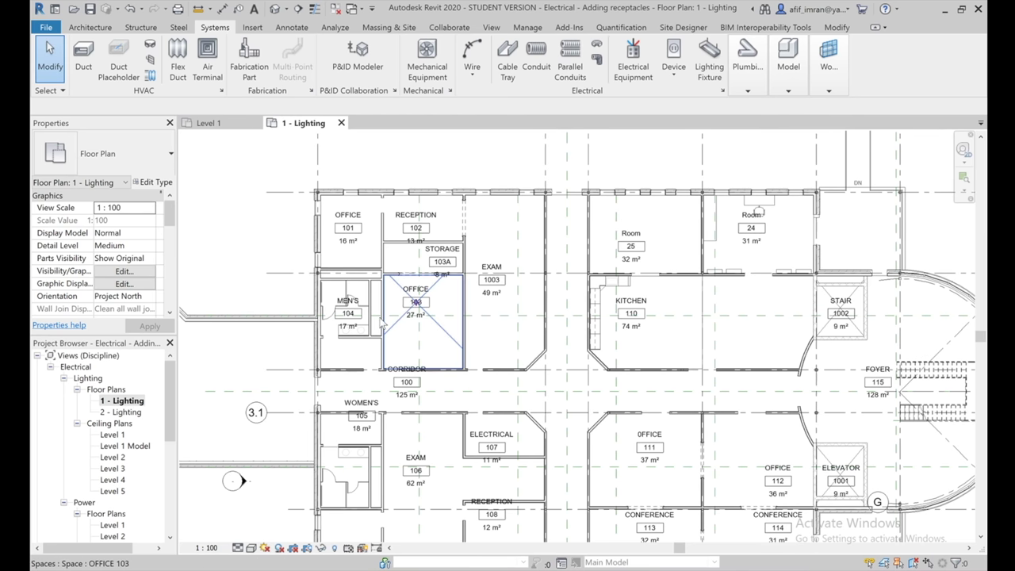
middle_click_drag(290, 212, 319, 206)
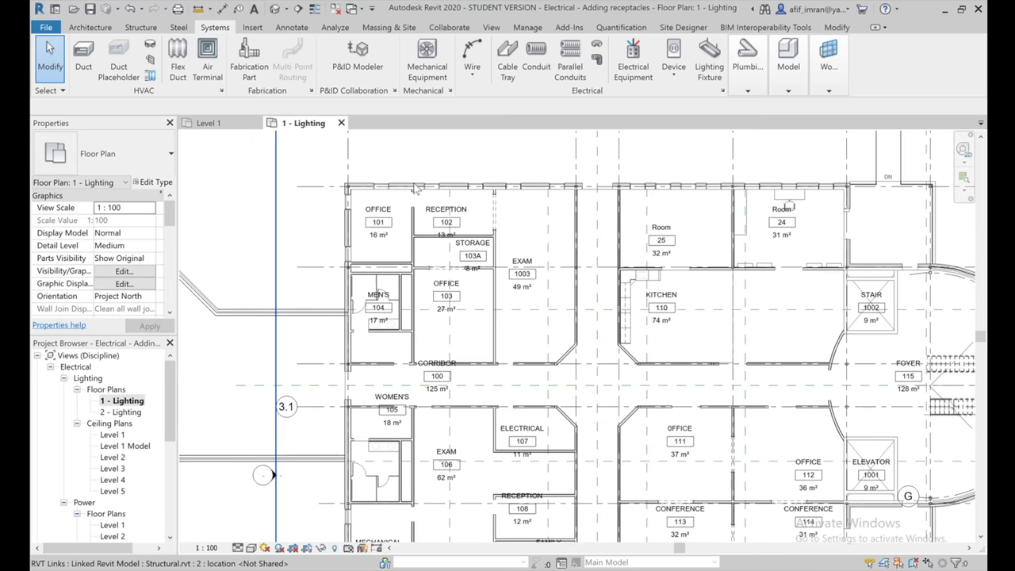
Step: Select all 23 space tags visible in the lighting view
left_click(382, 230)
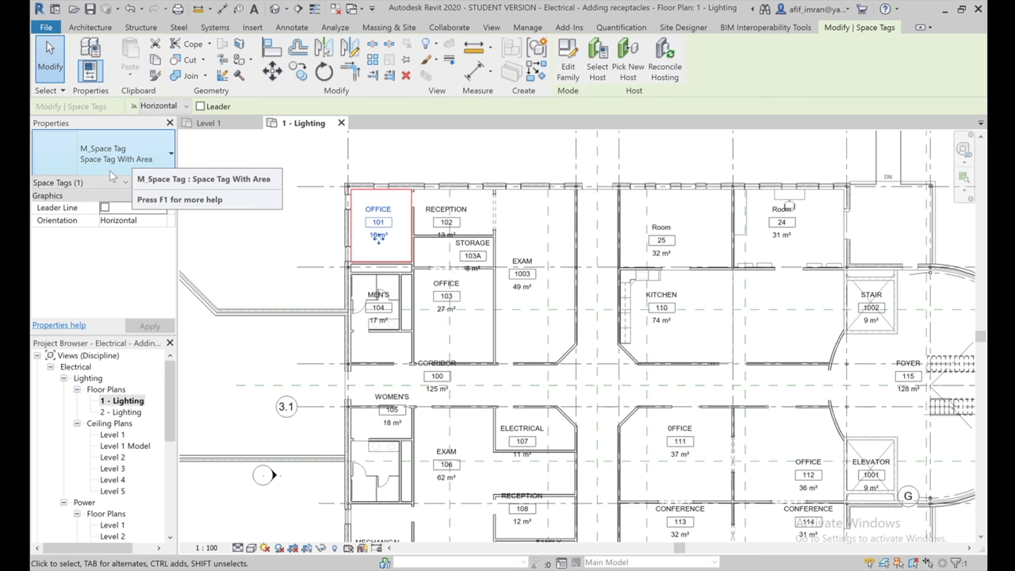
right_click(304, 227)
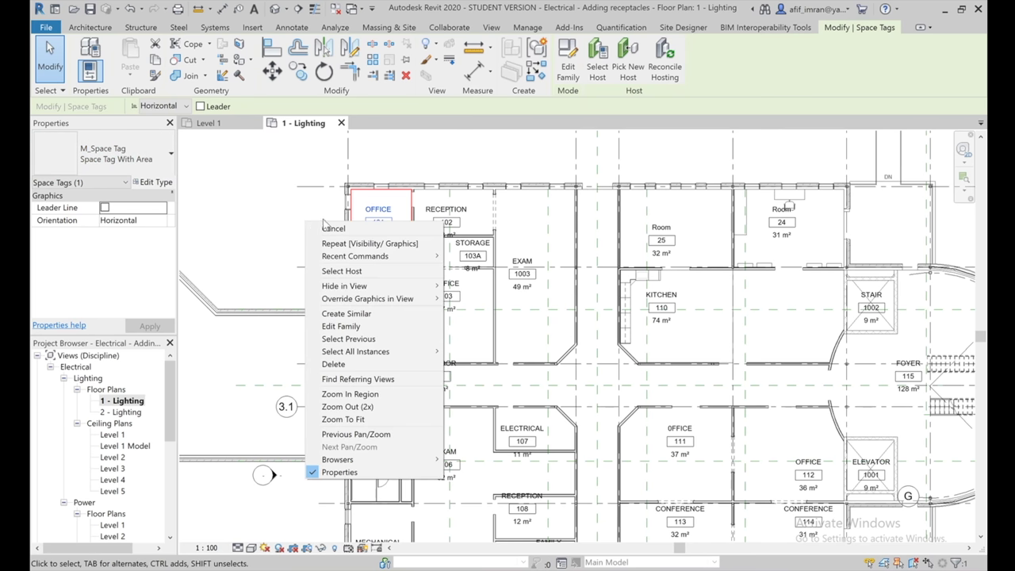
mouse_move(356, 351)
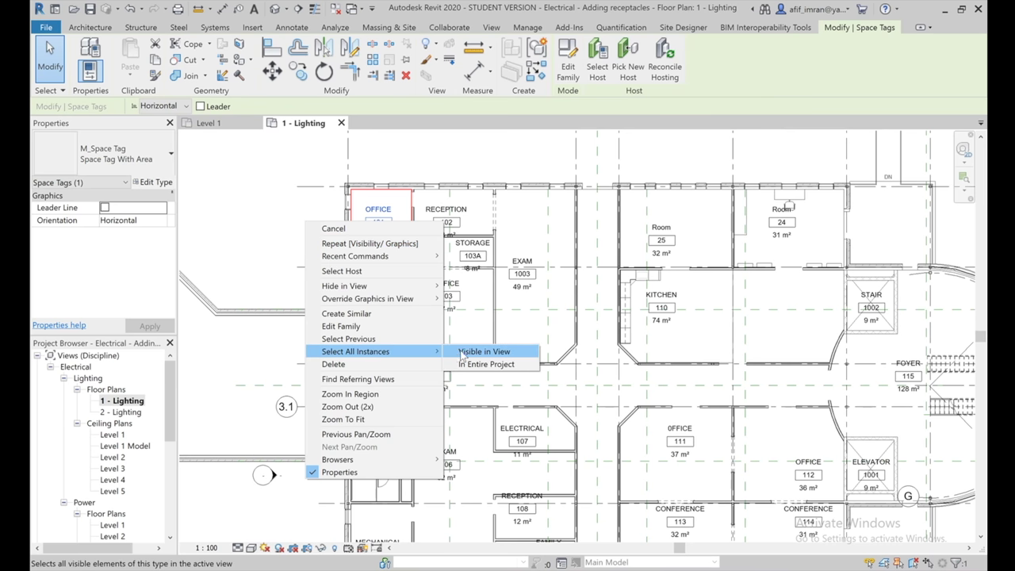
left_click(463, 354)
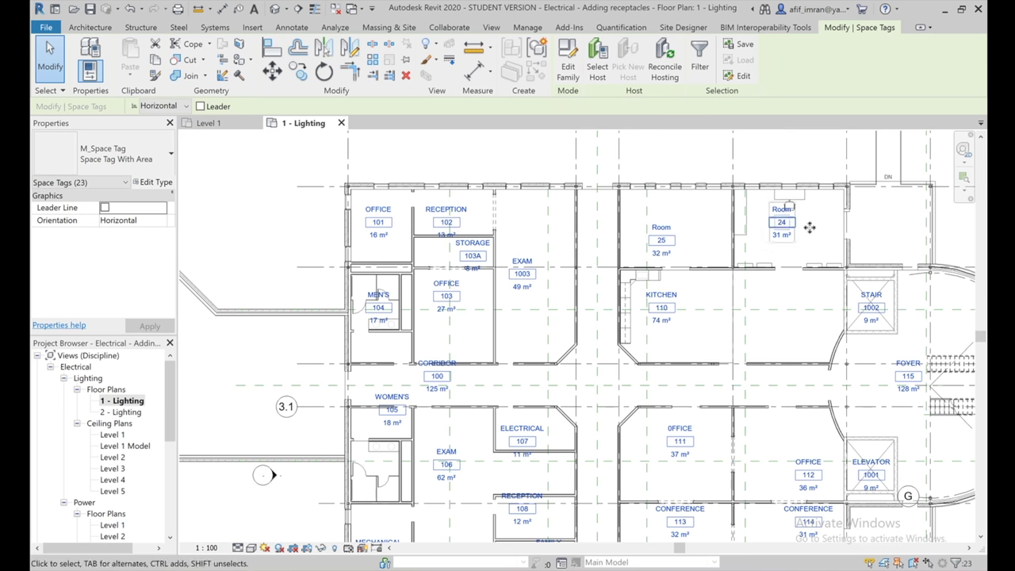
scroll(516, 261, "down", 2)
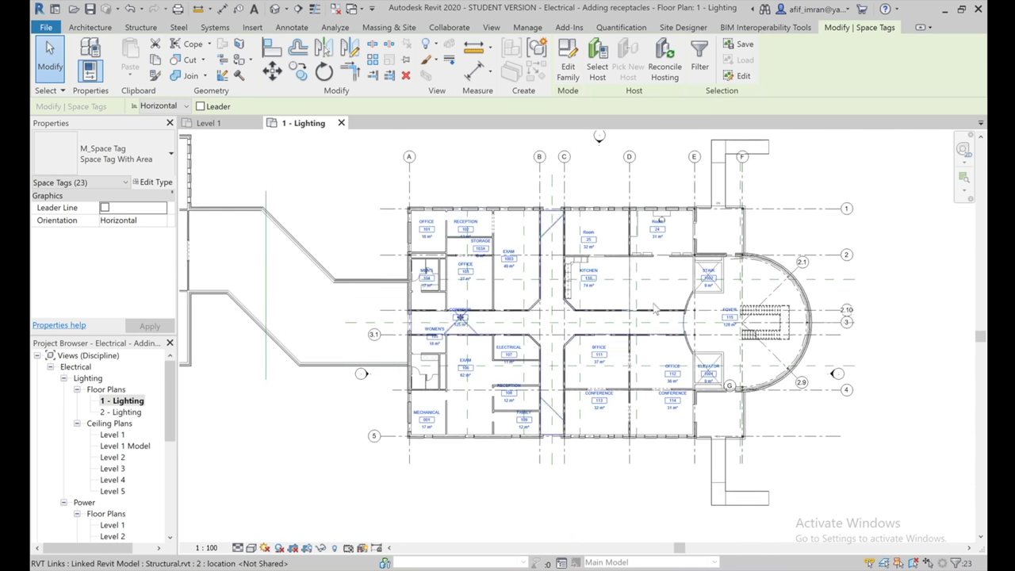
Step: Copy the space tags and paste them aligned into the Level 1 power plan
scroll(538, 255, "up", 2)
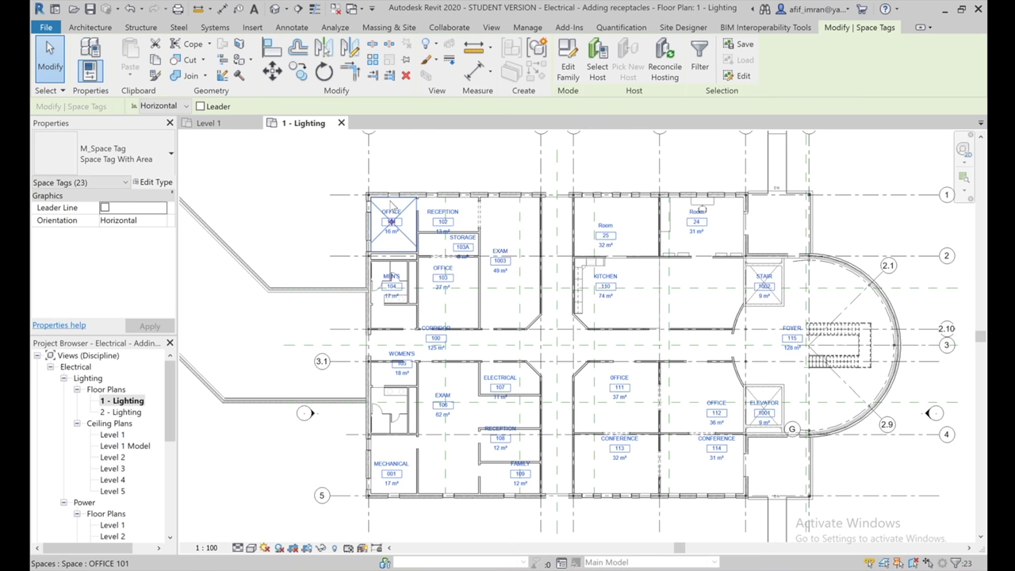
left_click(156, 61)
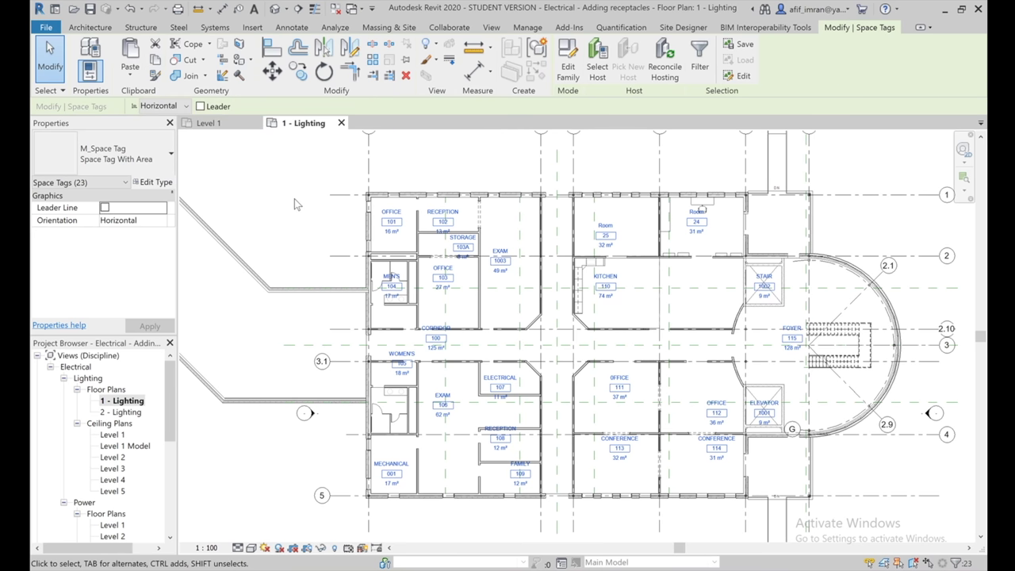
left_click(208, 123)
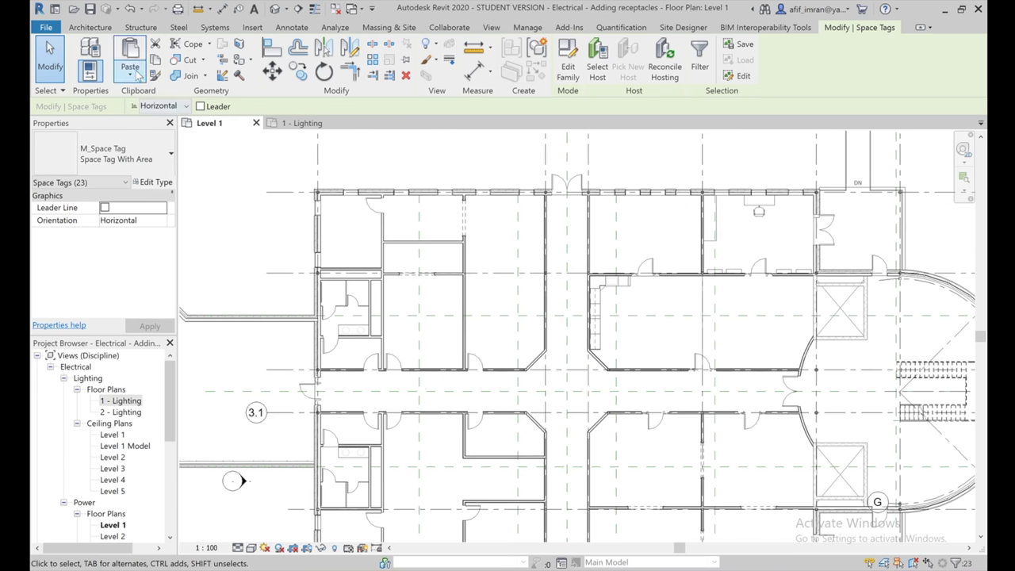
left_click(133, 73)
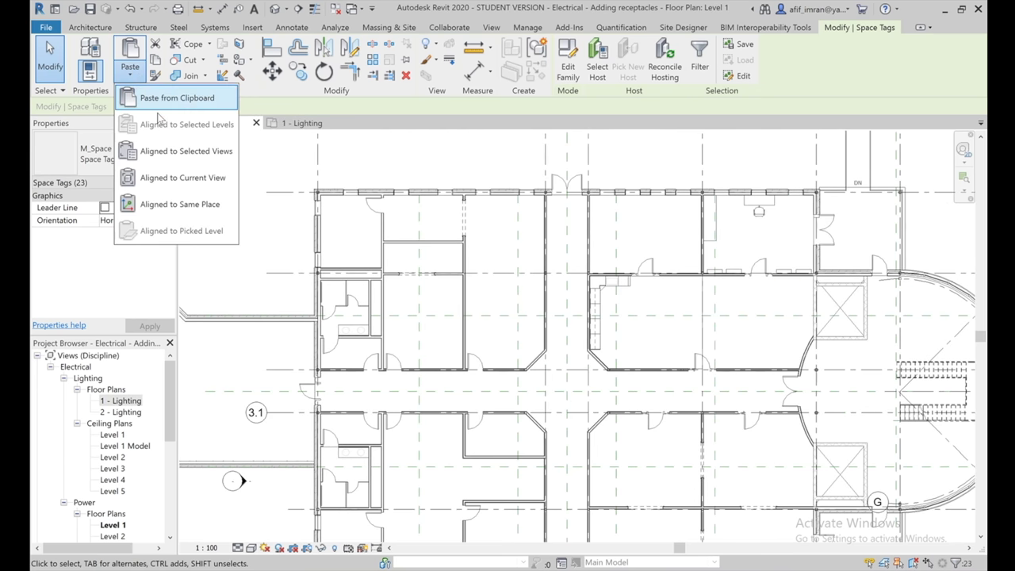
left_click(183, 186)
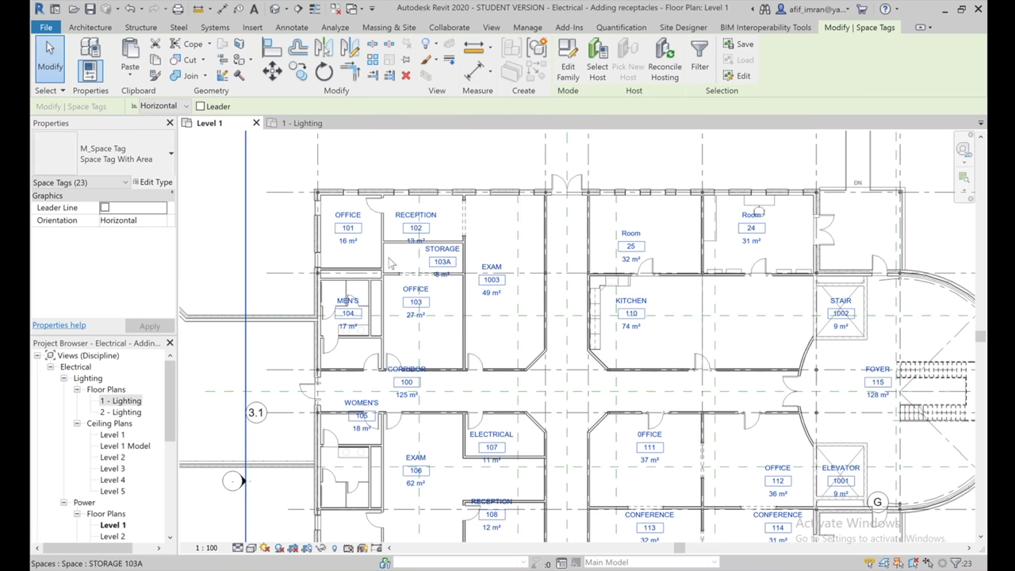
scroll(377, 205, "down", 3)
scroll(396, 303, "up", 3)
scroll(132, 440, "down", 3)
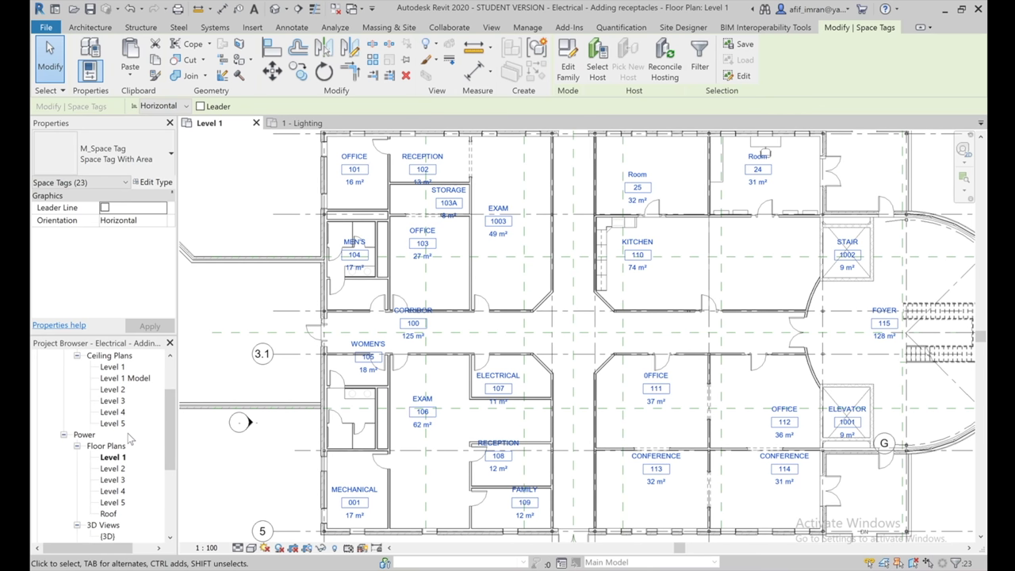
Step: Close the '1 - Lighting' view tab
left_click(303, 123)
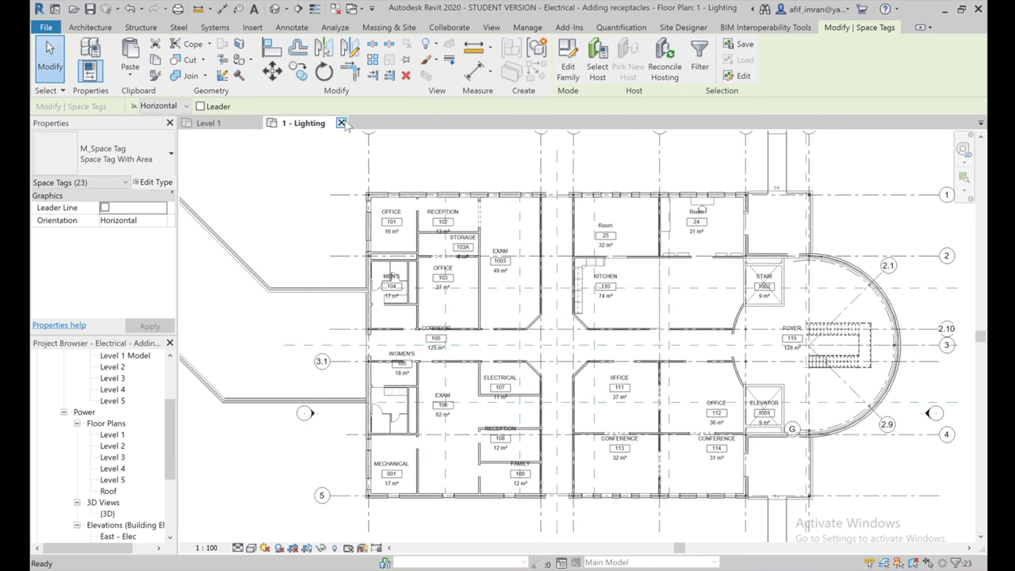
left_click(341, 123)
scroll(310, 312, "down", 1)
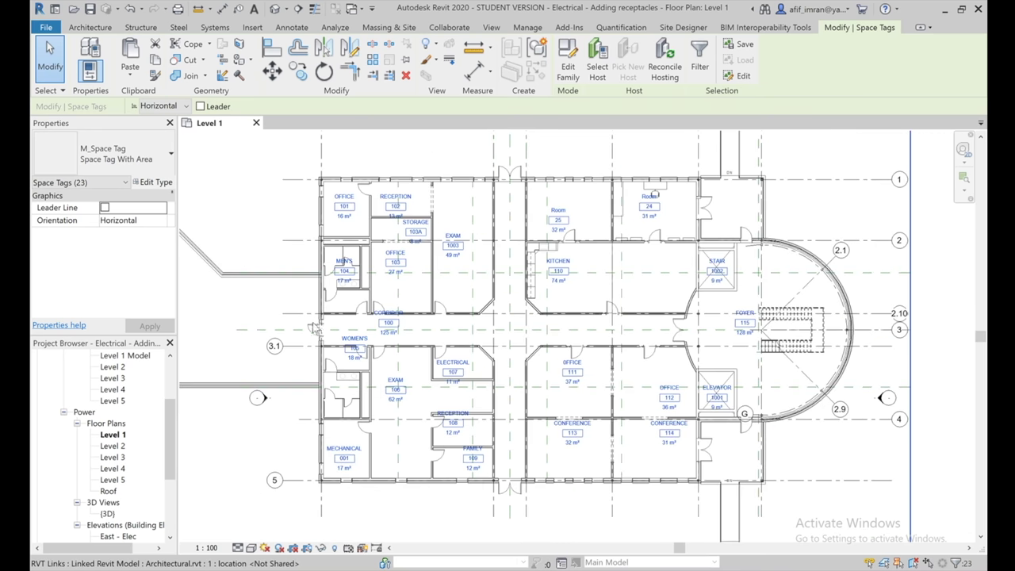
scroll(379, 166, "up", 1)
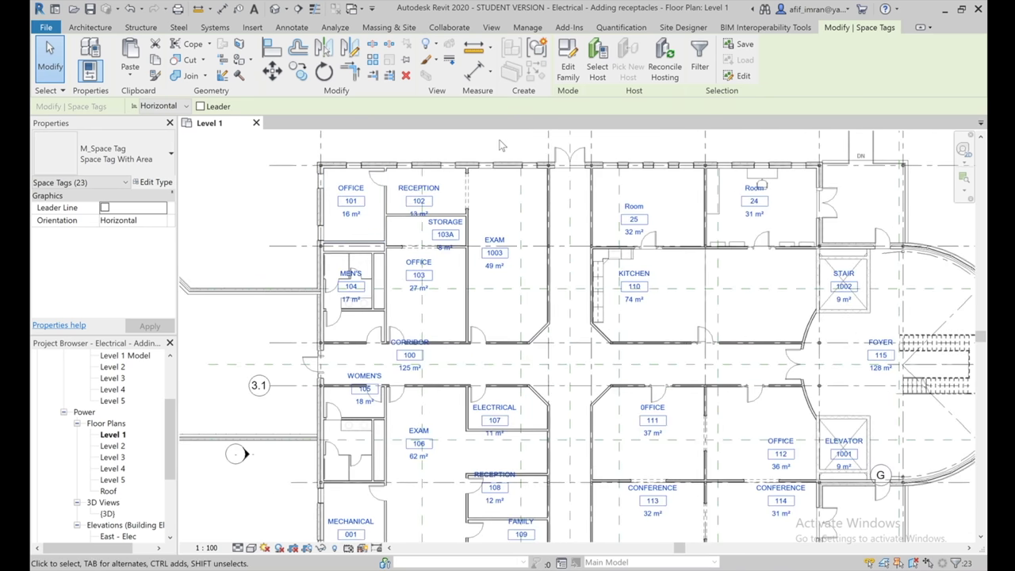
Step: Start placing M_Duplex Receptacle devices from the Systems tab
left_click(214, 28)
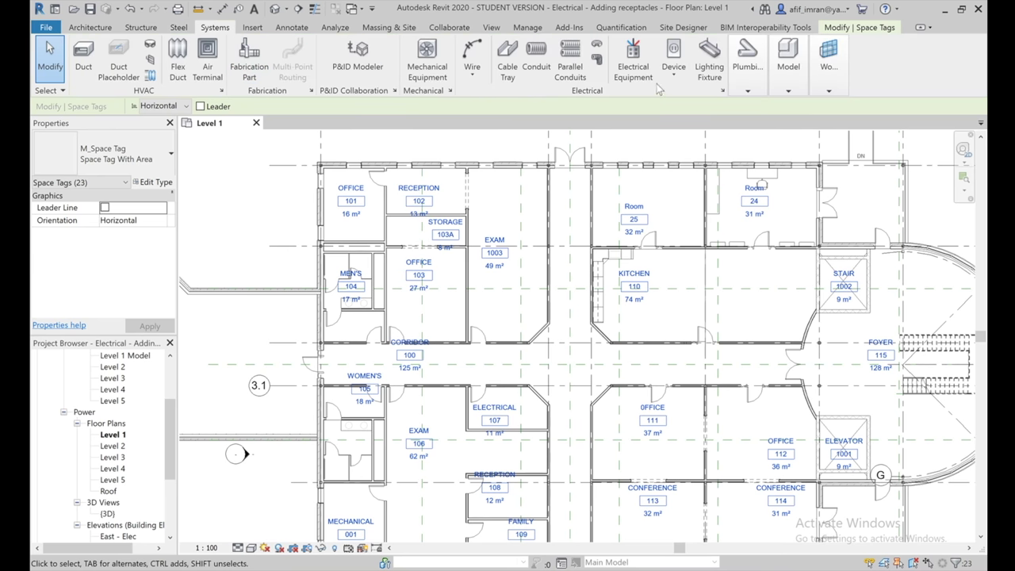
left_click(674, 53)
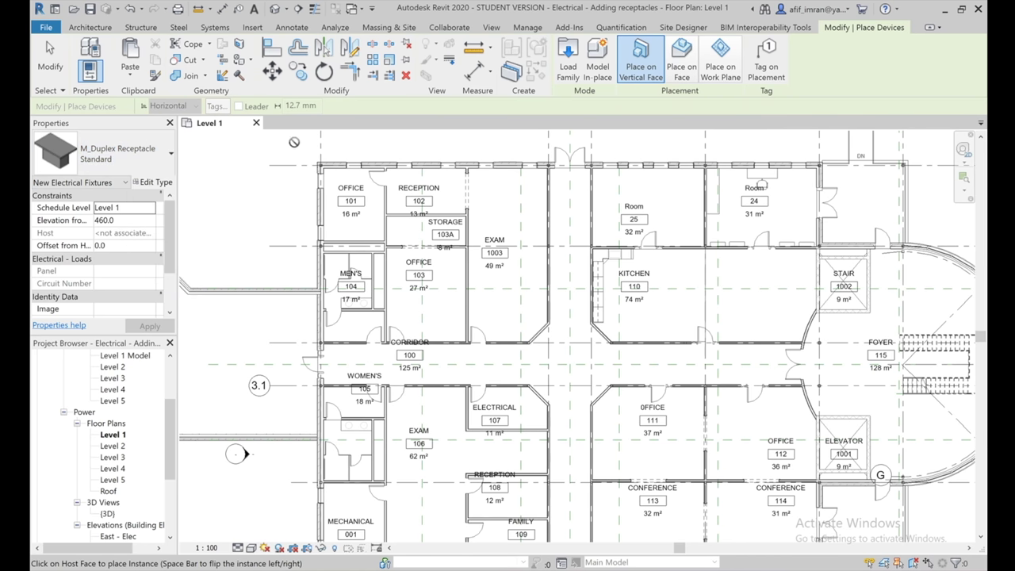
scroll(325, 150, "up", 2)
scroll(325, 150, "up", 1)
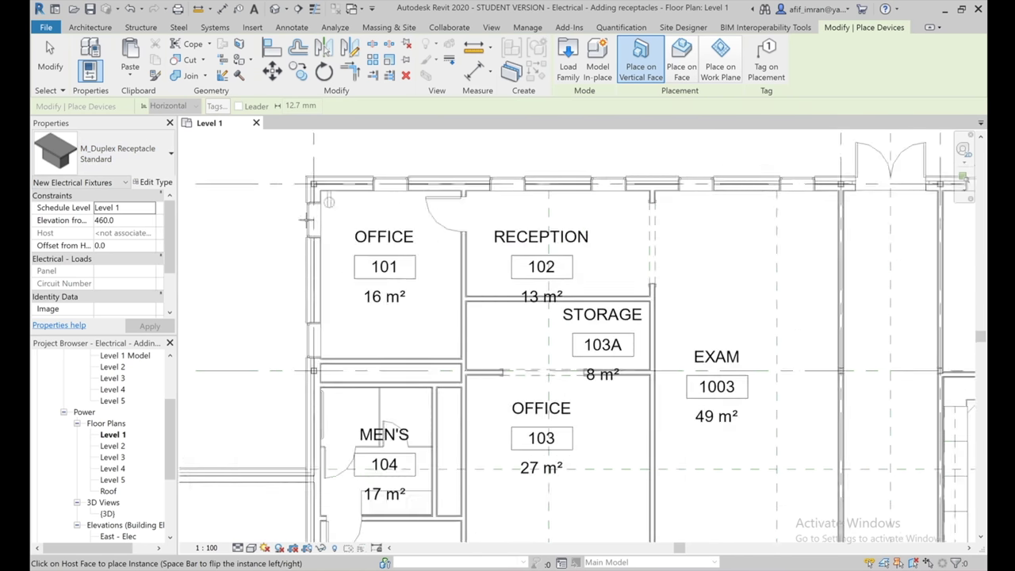
scroll(230, 274, "up", 1)
scroll(380, 139, "down", 1)
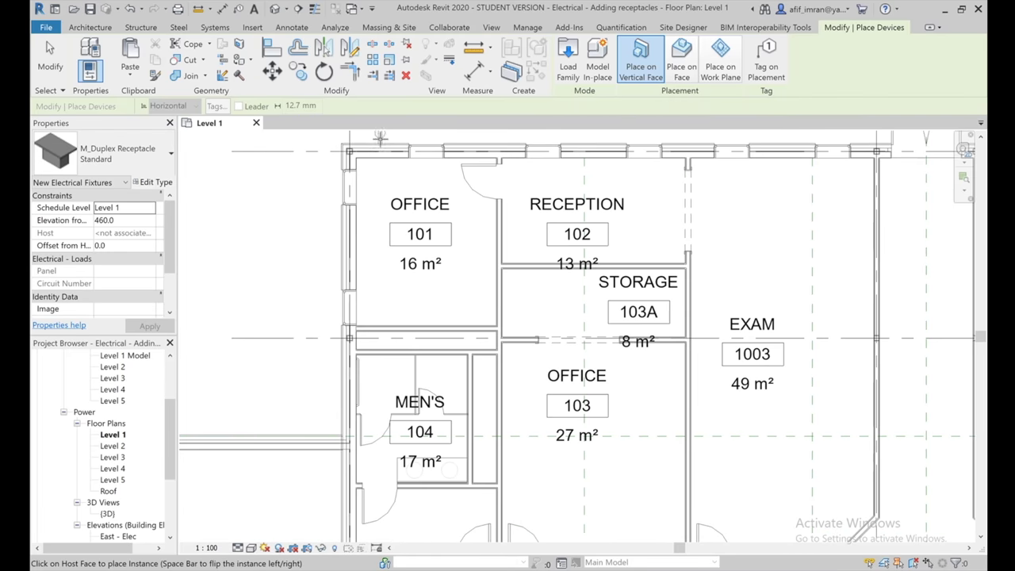
scroll(380, 138, "up", 1)
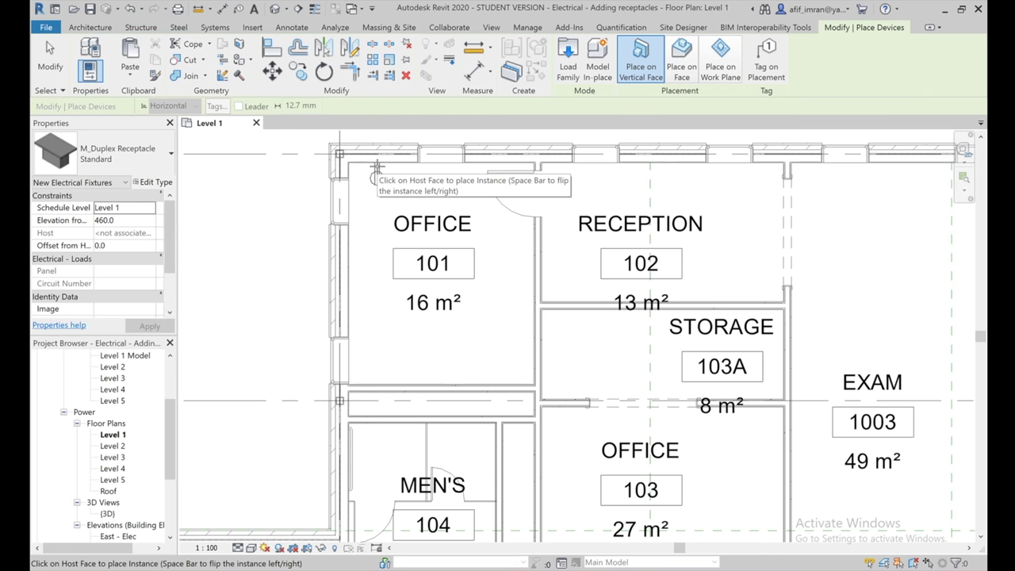
Step: Place duplex receptacles on Office 101's top, left and right walls and Office 103's corridor wall
left_click(376, 168)
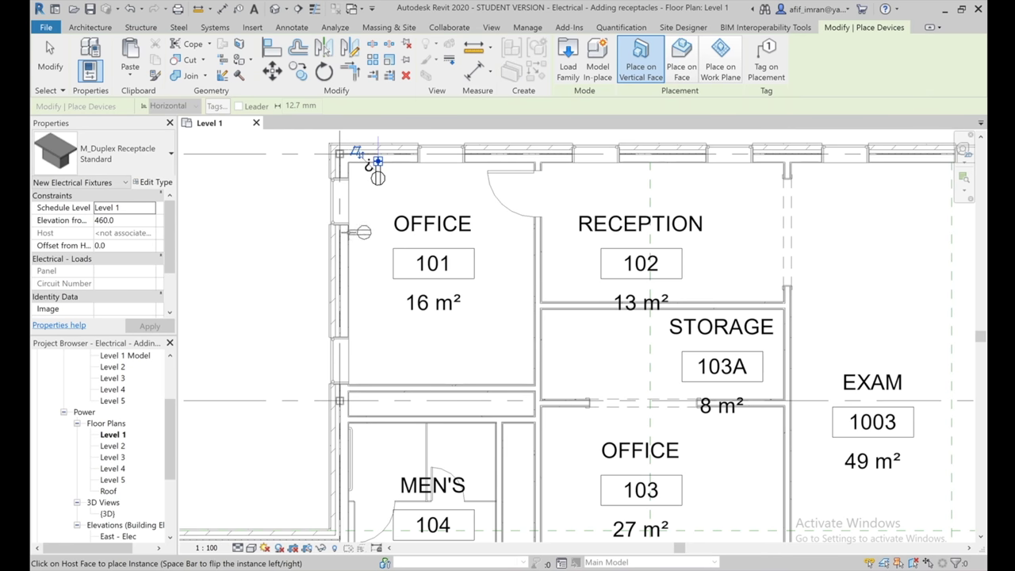
left_click(349, 233)
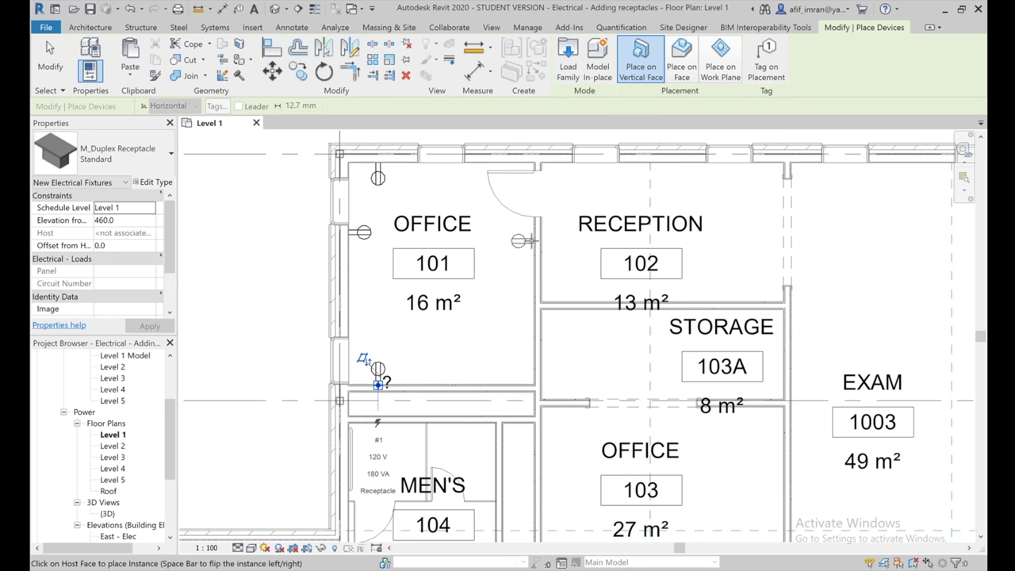
left_click(535, 252)
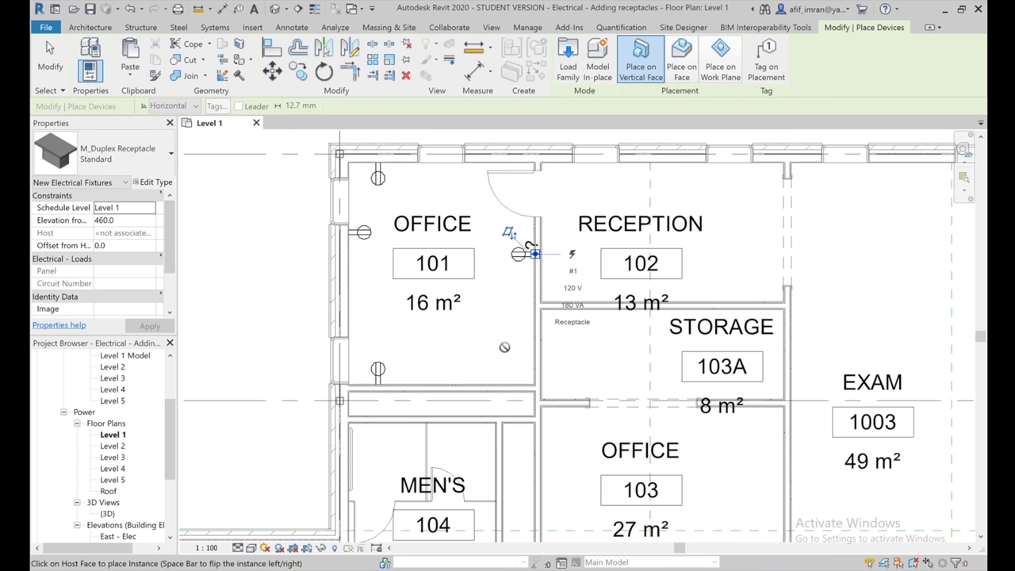
scroll(293, 233, "down", 1)
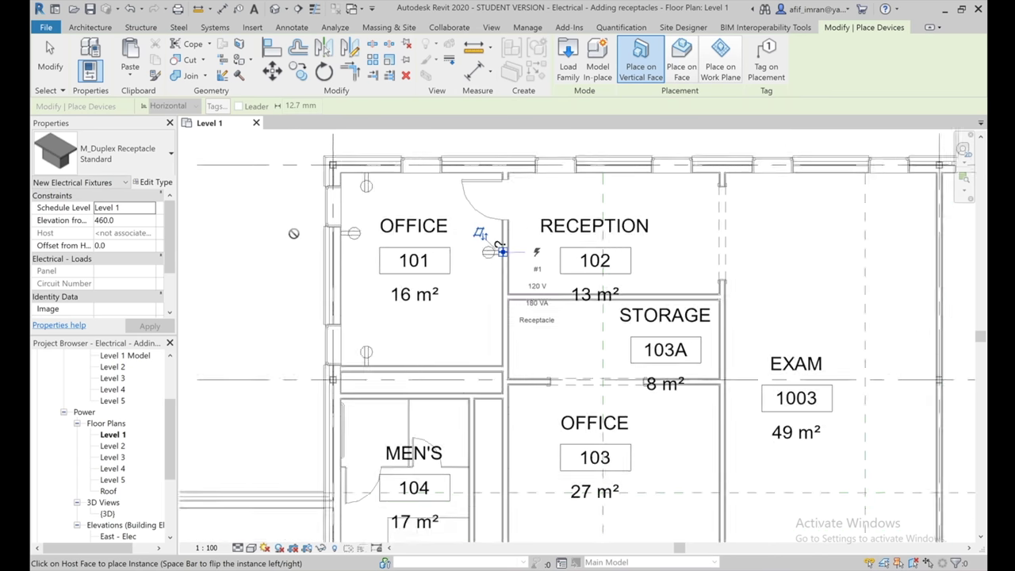
scroll(293, 233, "down", 1)
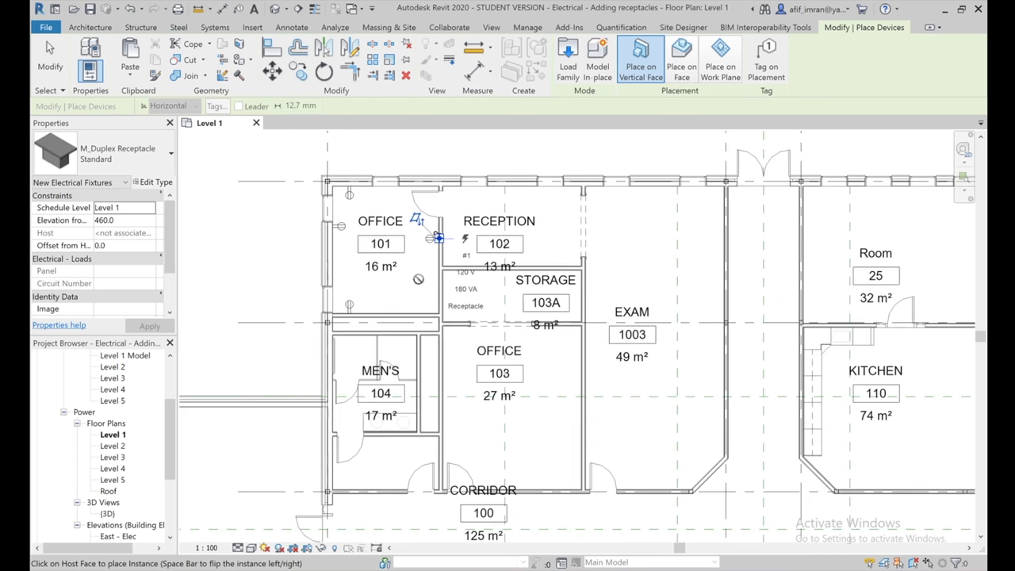
scroll(491, 294, "up", 2)
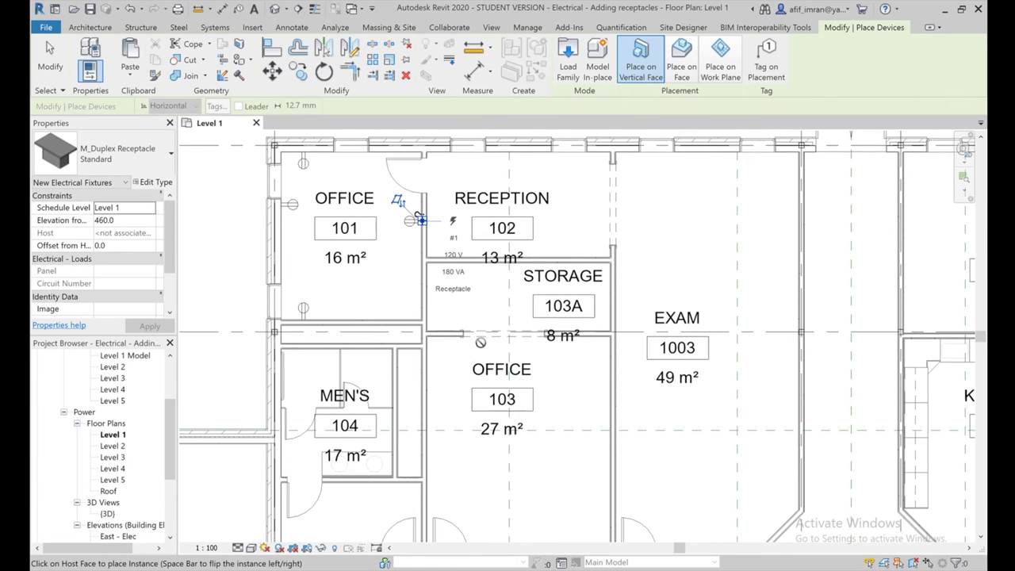
scroll(481, 343, "down", 2)
scroll(484, 434, "up", 2)
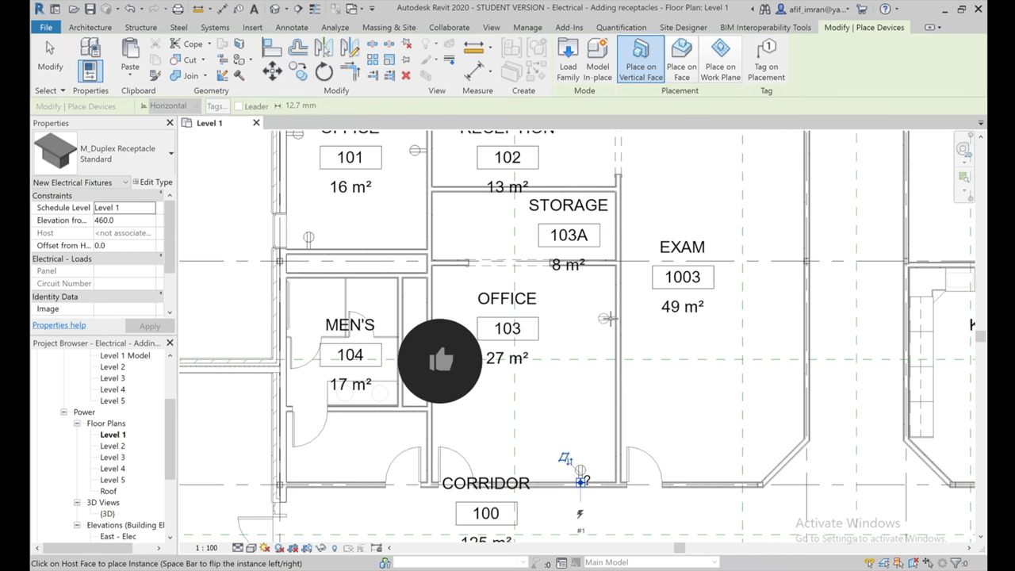
left_click(580, 481)
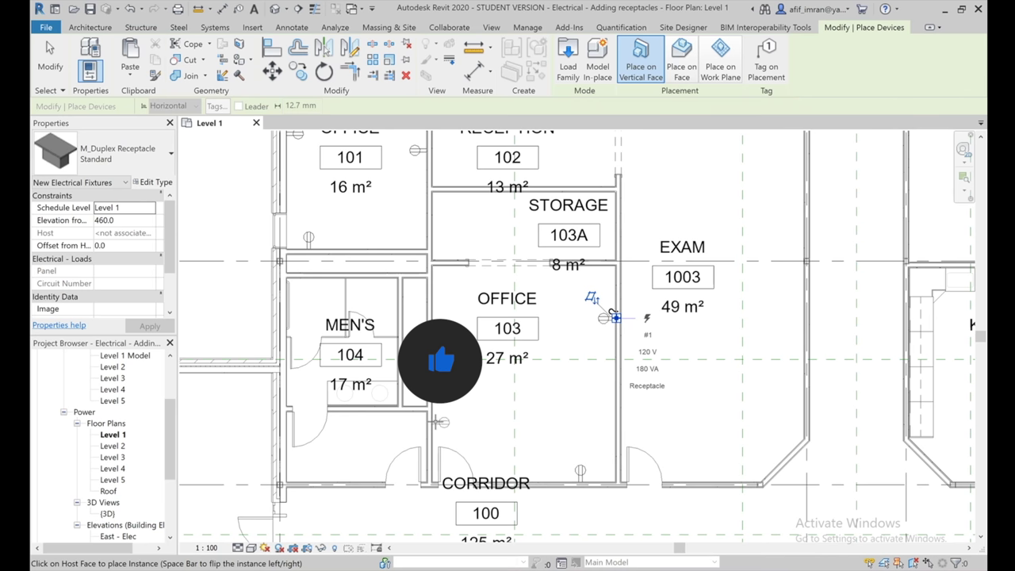
Step: Add three receptacles on Office 103's walls, including those shared with Exam and Men's
left_click(615, 317)
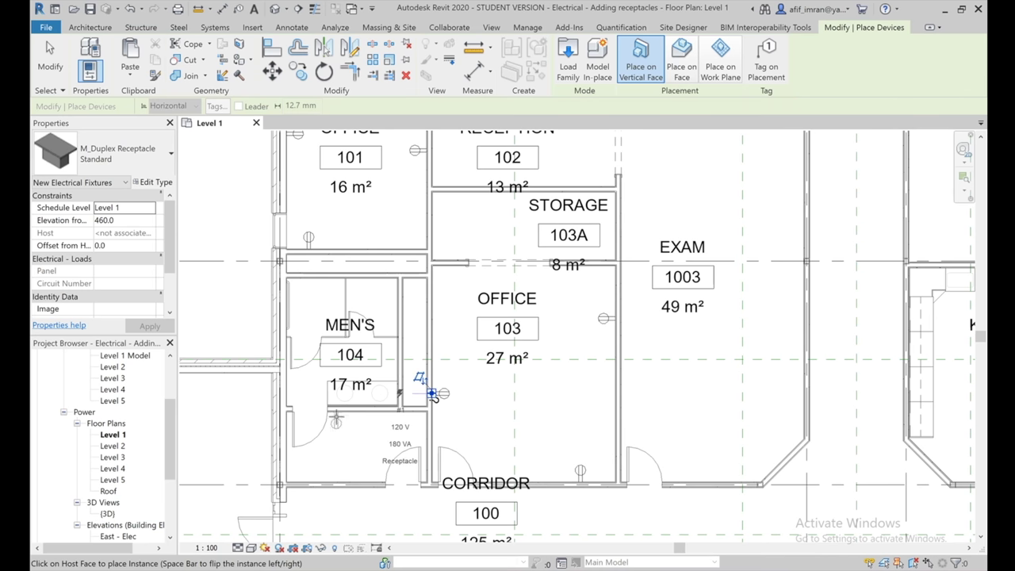
scroll(424, 387, "down", 2)
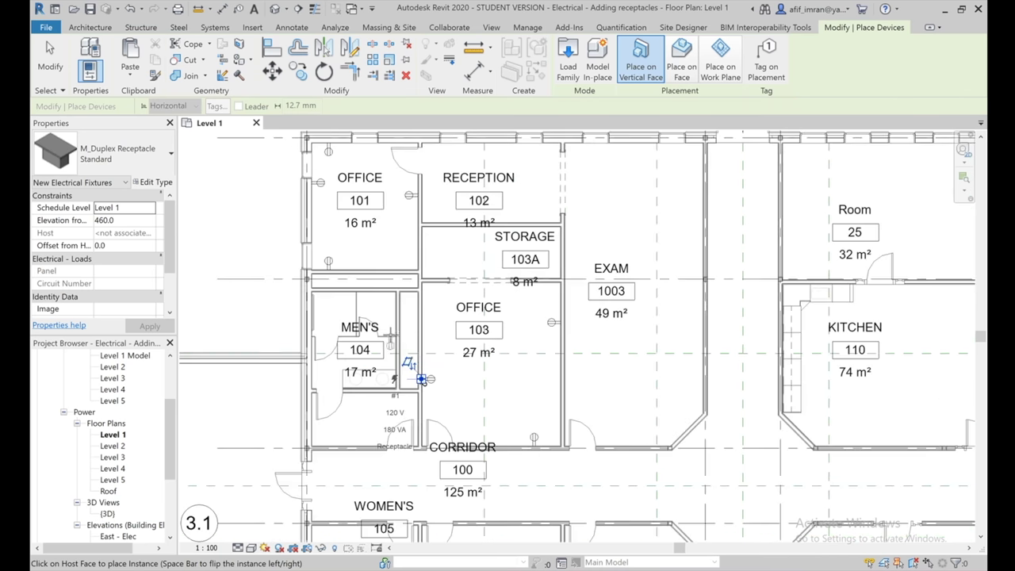
left_click(526, 435)
scroll(513, 321, "down", 1)
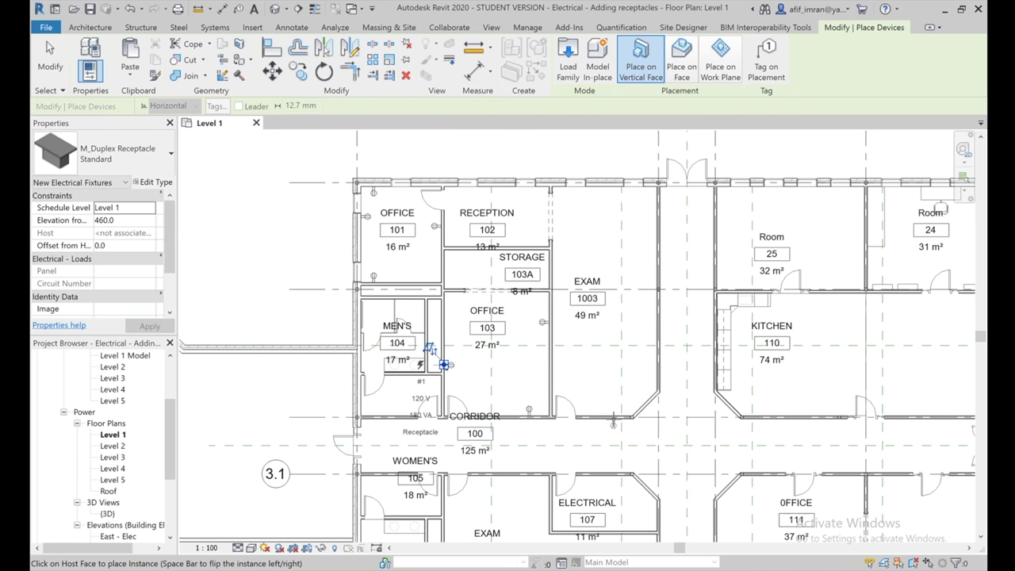
left_click(444, 365)
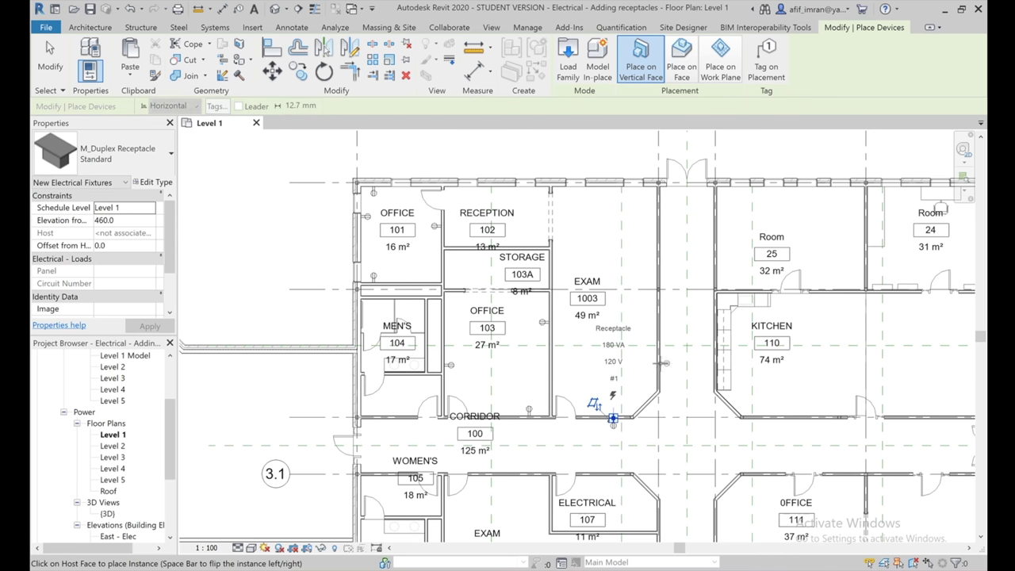
Step: Place receptacles on the Exam room's south and east walls, Kitchen's west wall and Room 25's east wall
left_click(613, 418)
left_click(660, 364)
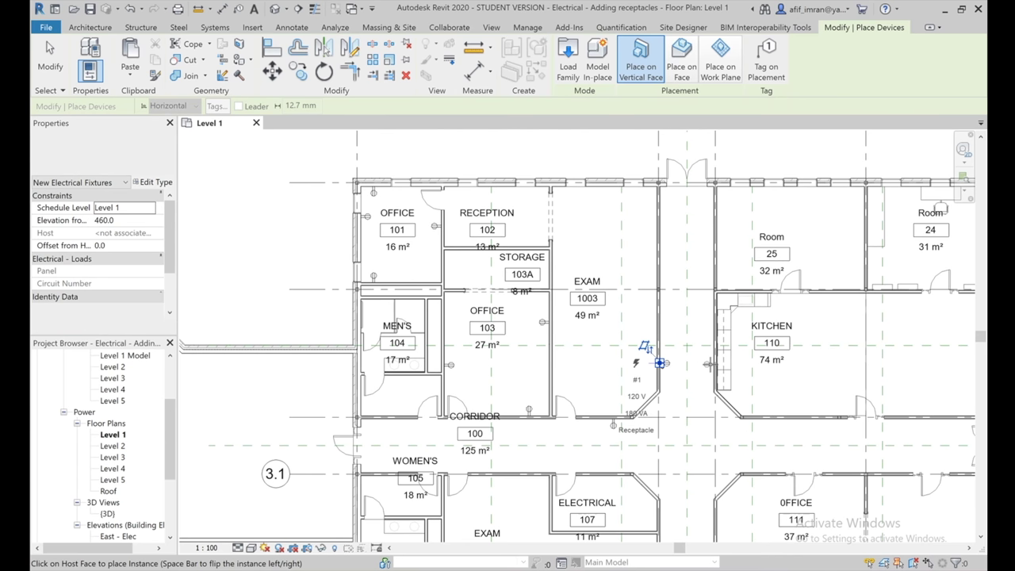
left_click(693, 345)
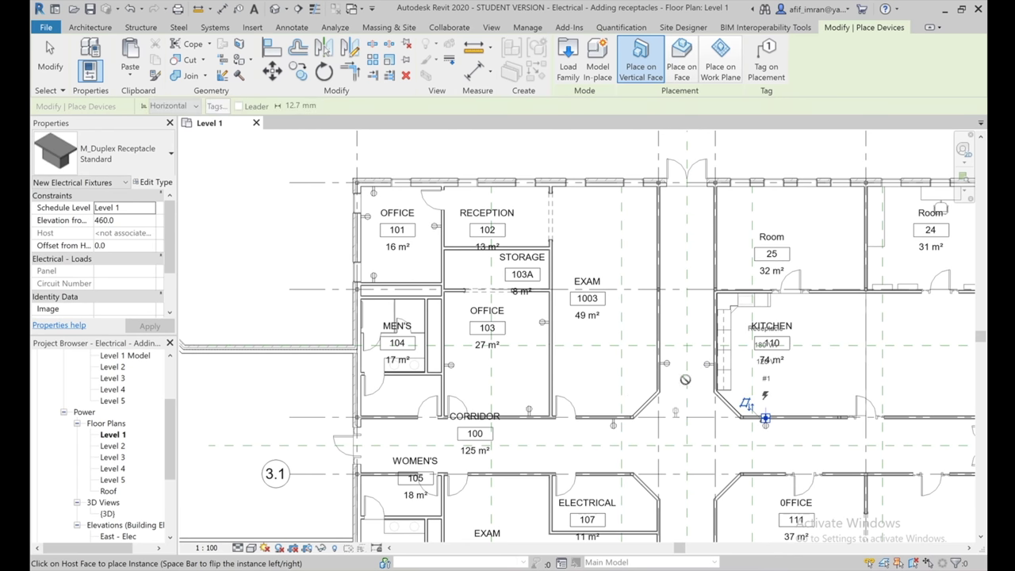
scroll(775, 179, "up", 1)
scroll(775, 179, "up", 2)
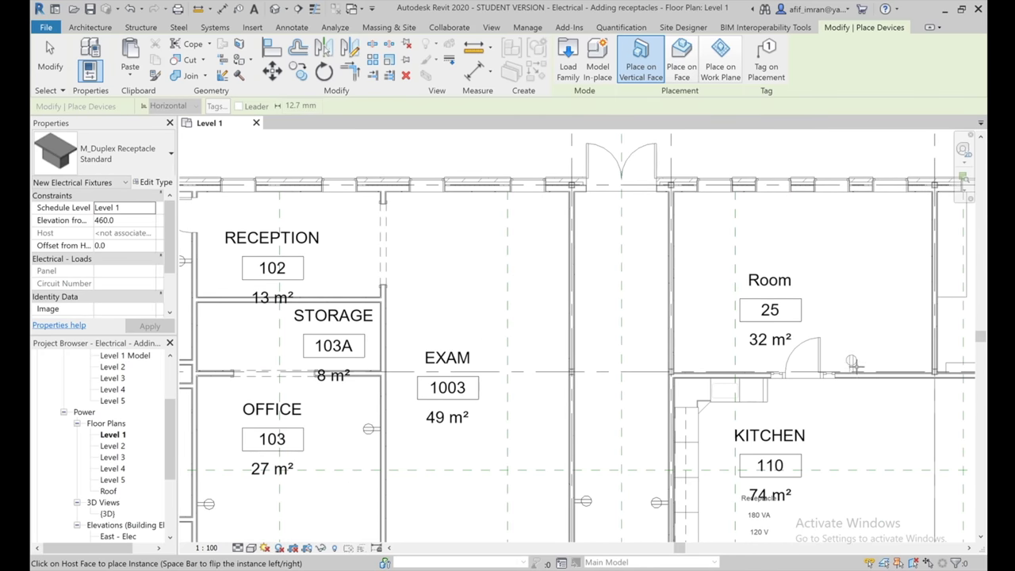
left_click(924, 244)
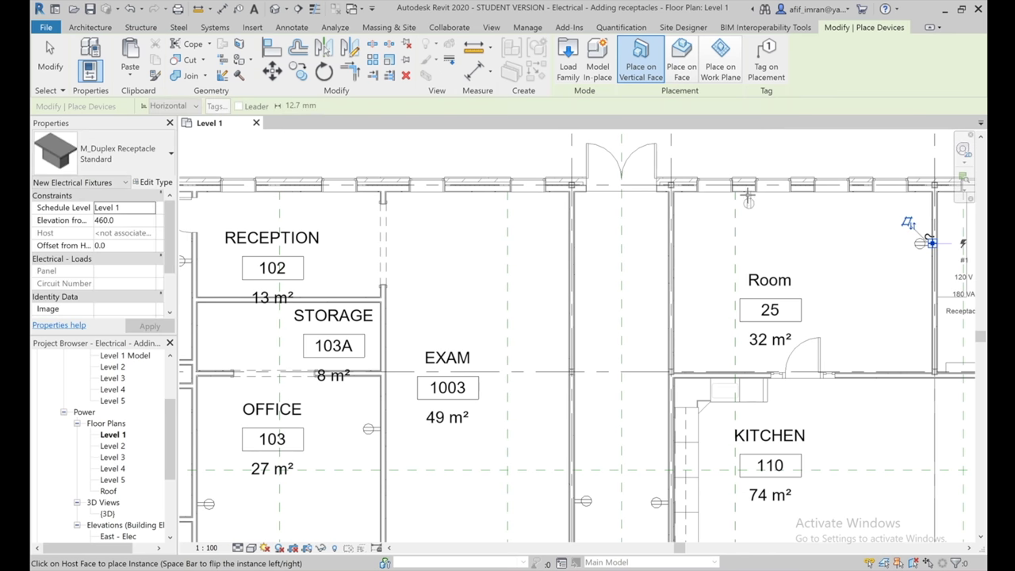
Step: Add duplex receptacles on Room 25's north and west walls
left_click(745, 191)
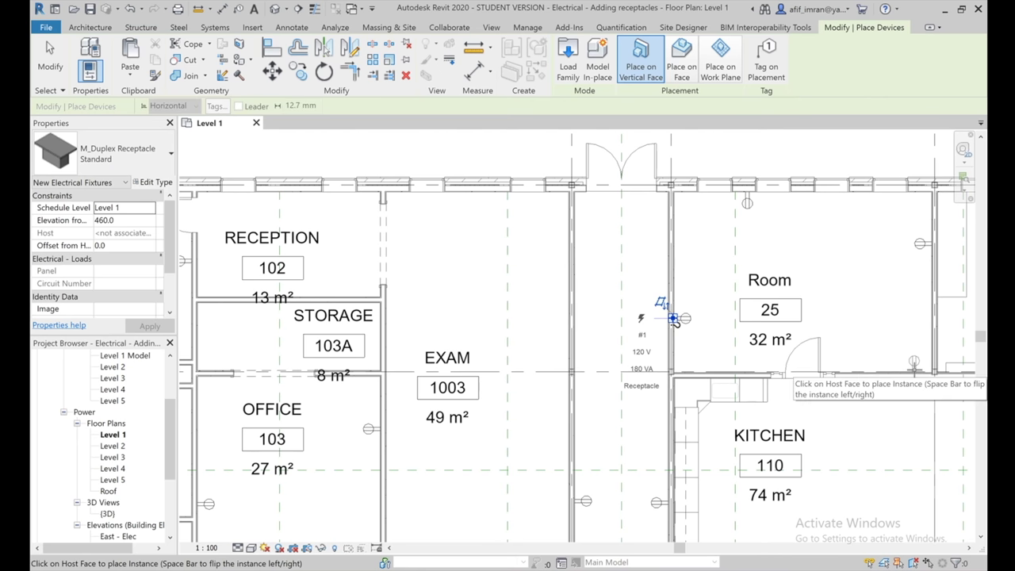
left_click(674, 318)
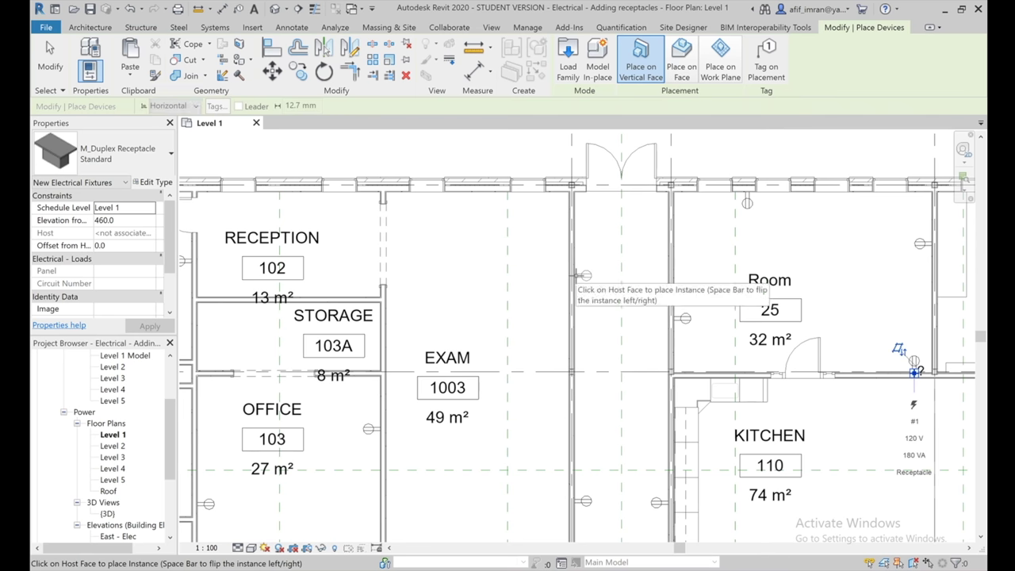
scroll(576, 276, "down", 2)
scroll(576, 275, "down", 1)
scroll(527, 403, "up", 1)
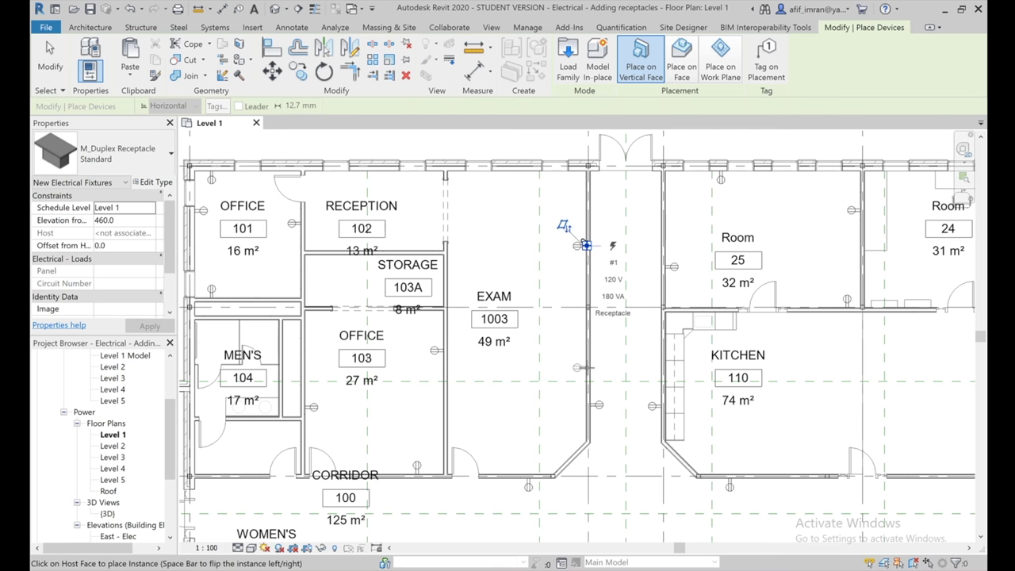
Step: Add receptacles on the Exam room's east, bottom, top and Storage-side walls
left_click(585, 246)
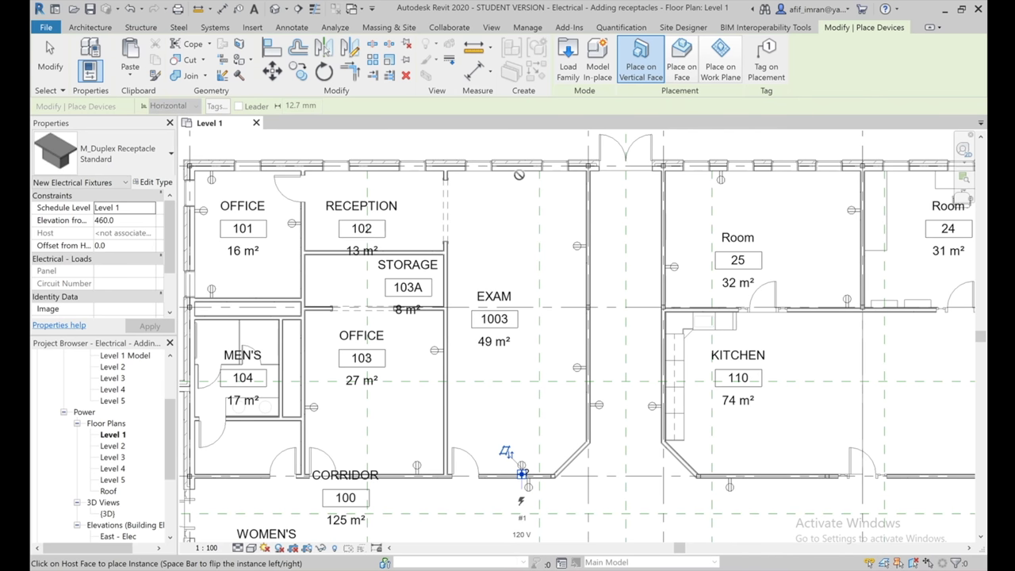
left_click(522, 473)
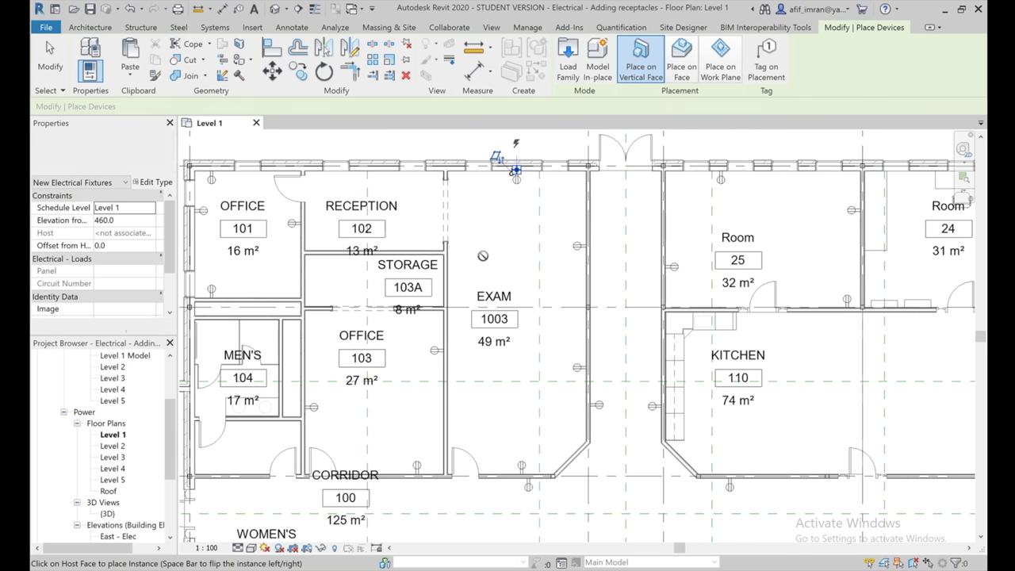
left_click(516, 169)
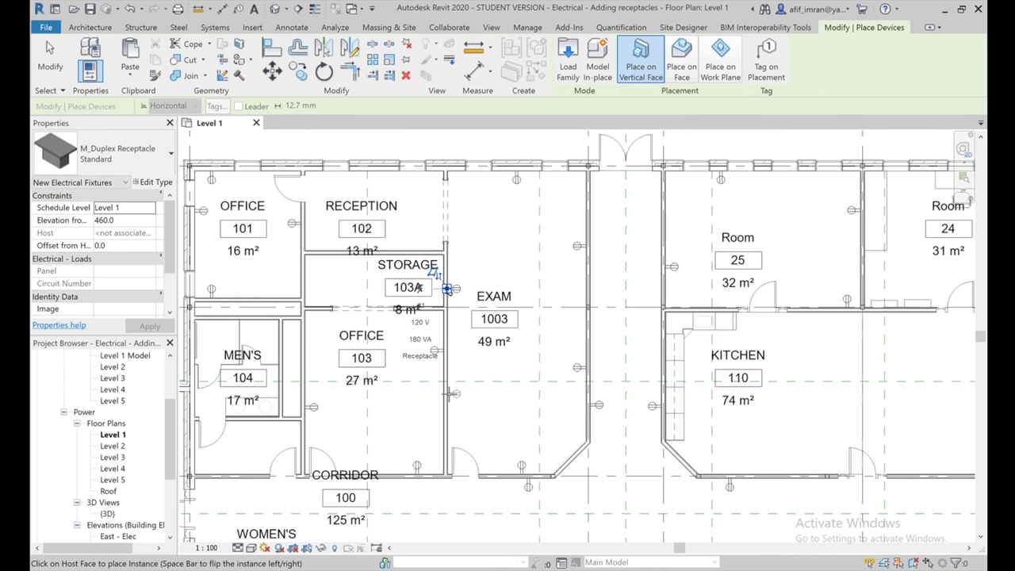
left_click(446, 290)
scroll(514, 304, "down", 5)
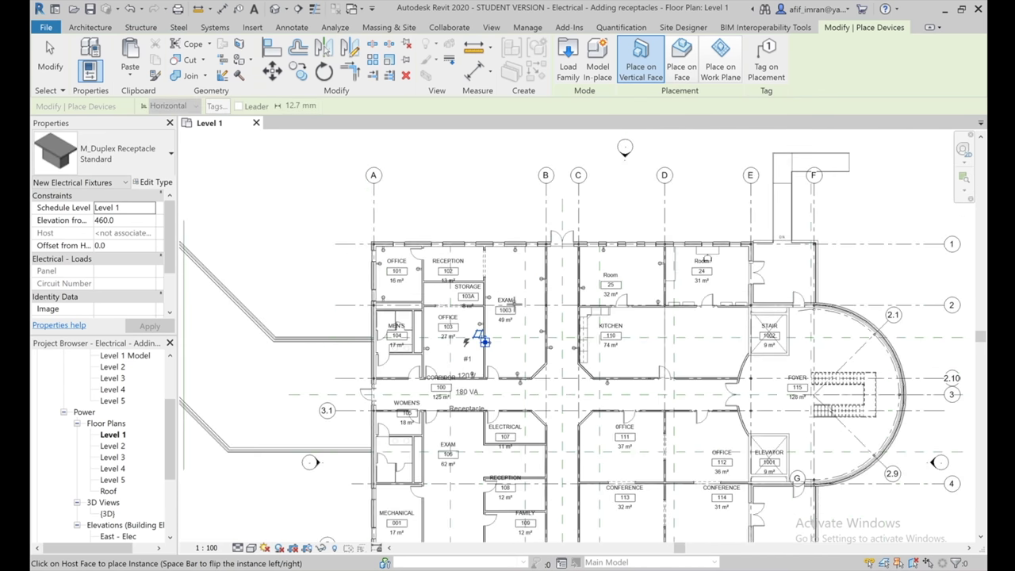
scroll(494, 326, "up", 2)
scroll(475, 289, "up", 3)
scroll(452, 345, "down", 1)
scroll(452, 345, "down", 1)
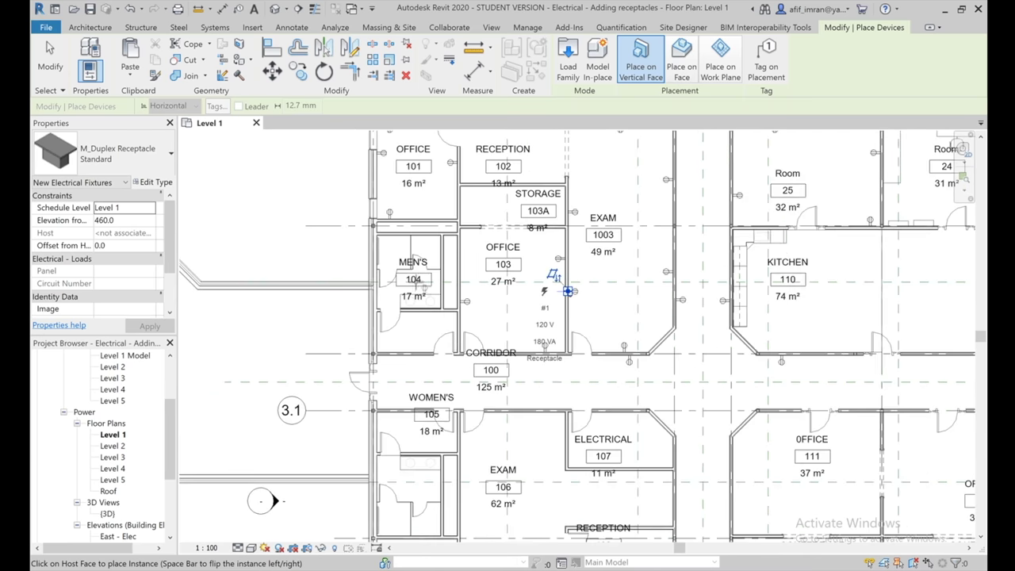
scroll(394, 263, "up", 3)
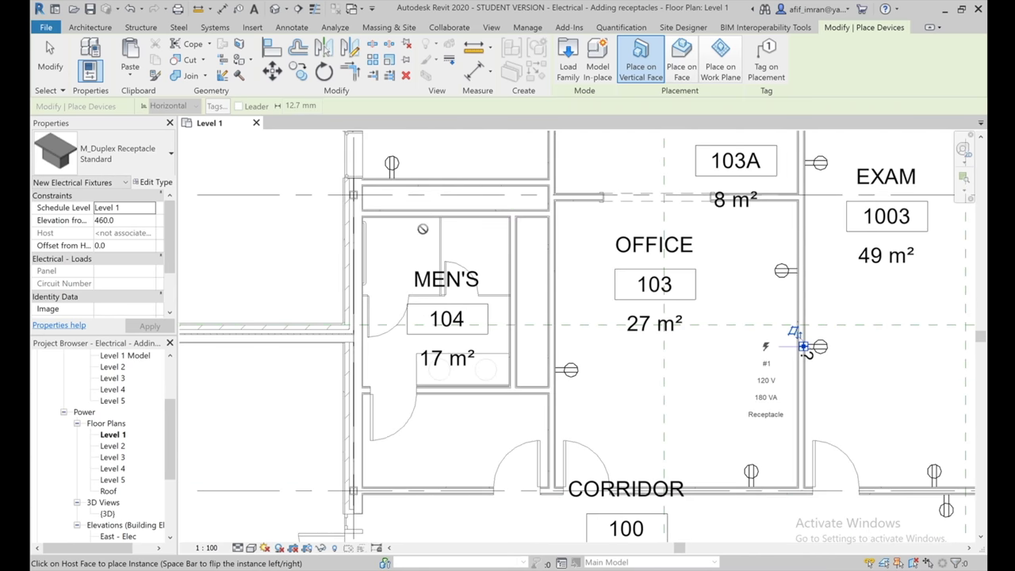
left_click(170, 154)
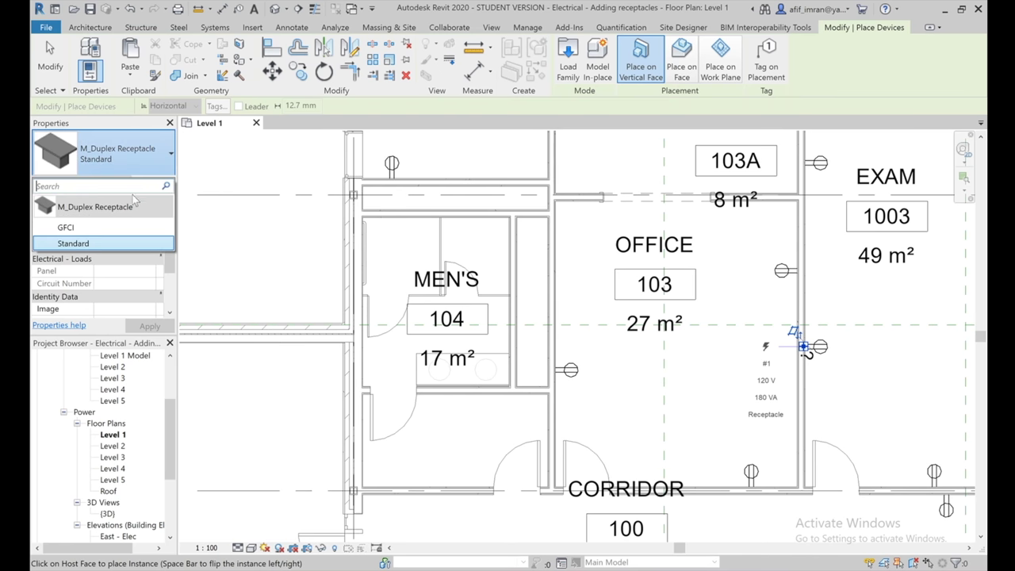
Step: Switch to the GFCI receptacle type and place one on the Men's 104 restroom wall
left_click(108, 228)
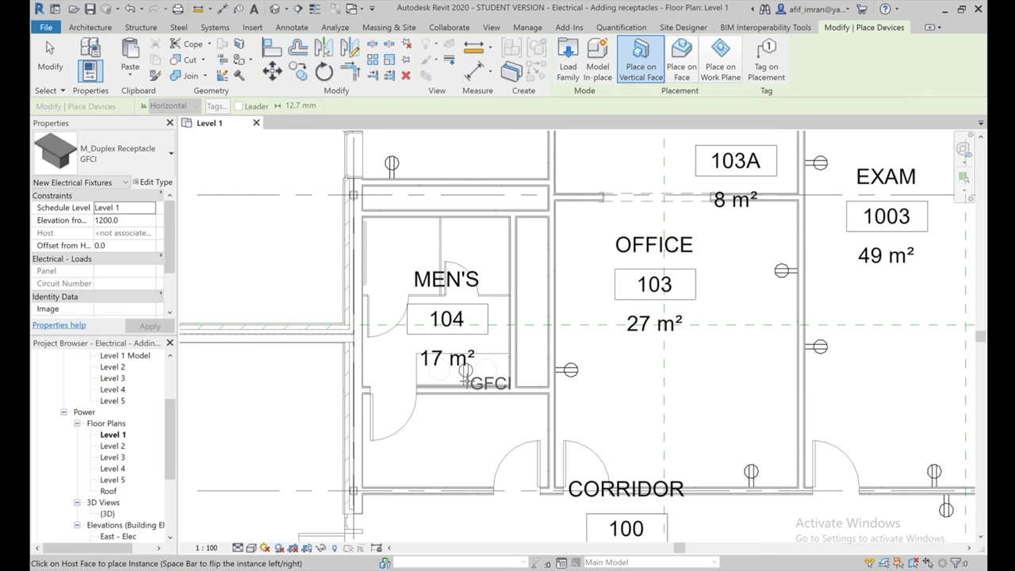
left_click(464, 373)
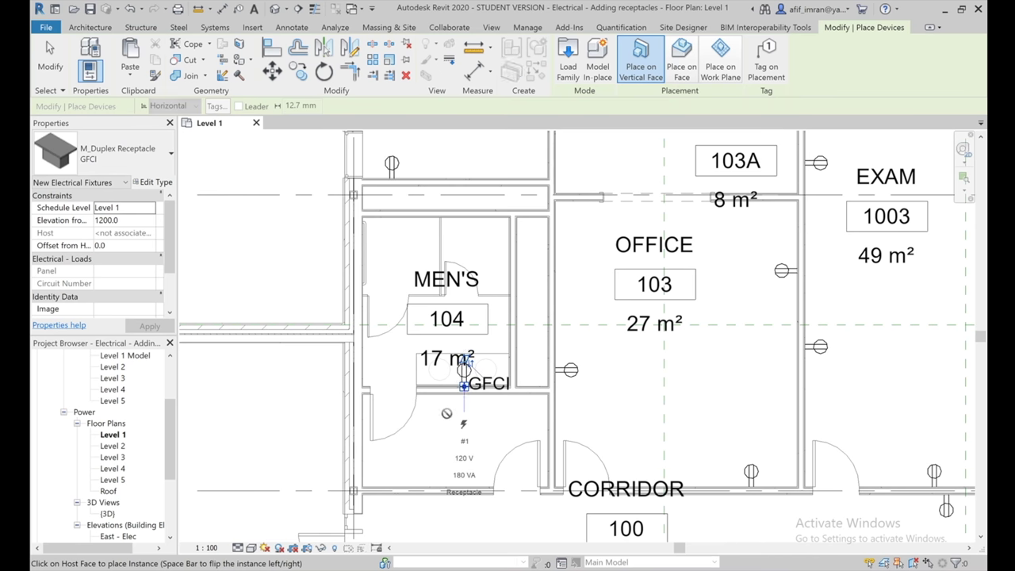
scroll(464, 369, "down", 2)
scroll(464, 369, "down", 2)
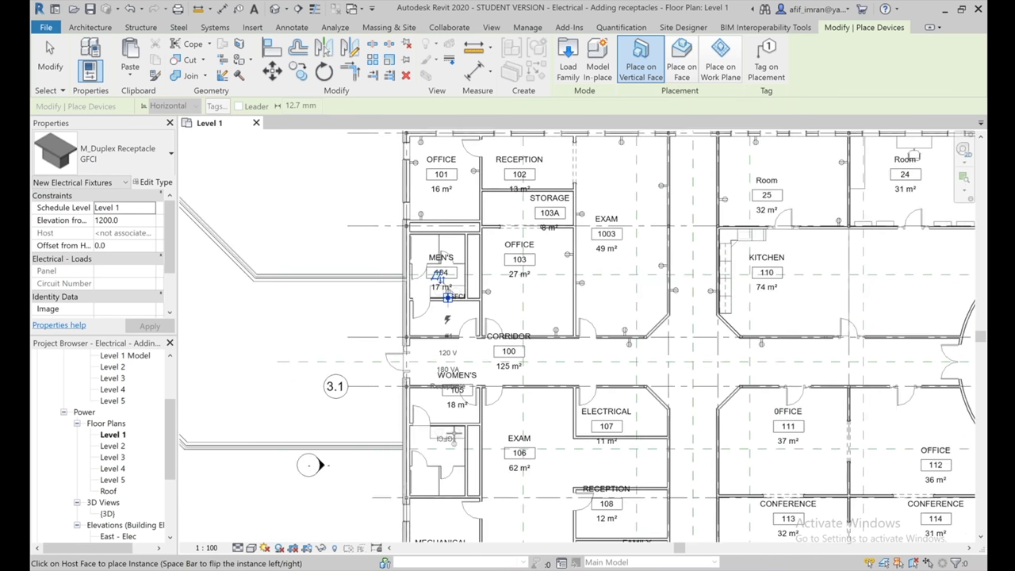
scroll(450, 436, "up", 3)
scroll(440, 455, "up", 3)
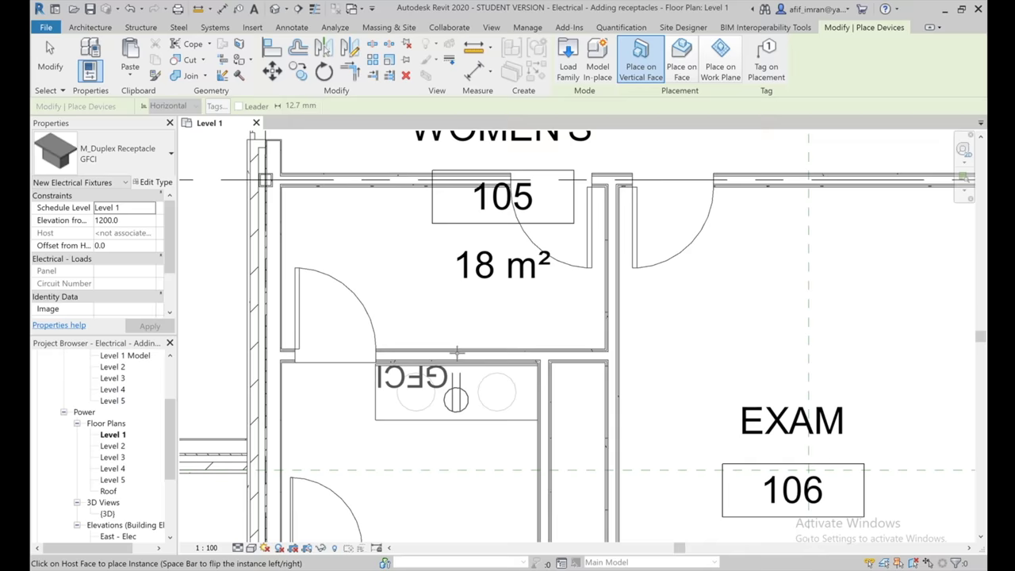
scroll(458, 336, "down", 2)
scroll(458, 335, "up", 2)
scroll(459, 353, "up", 2)
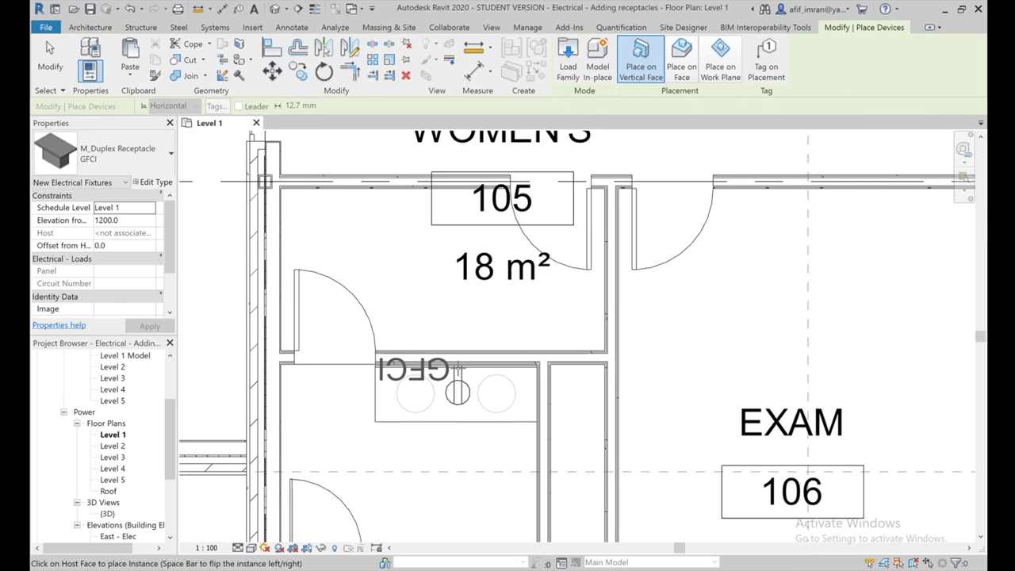
Step: Place a GFCI receptacle on the Women's 105 restroom wall
left_click(457, 365)
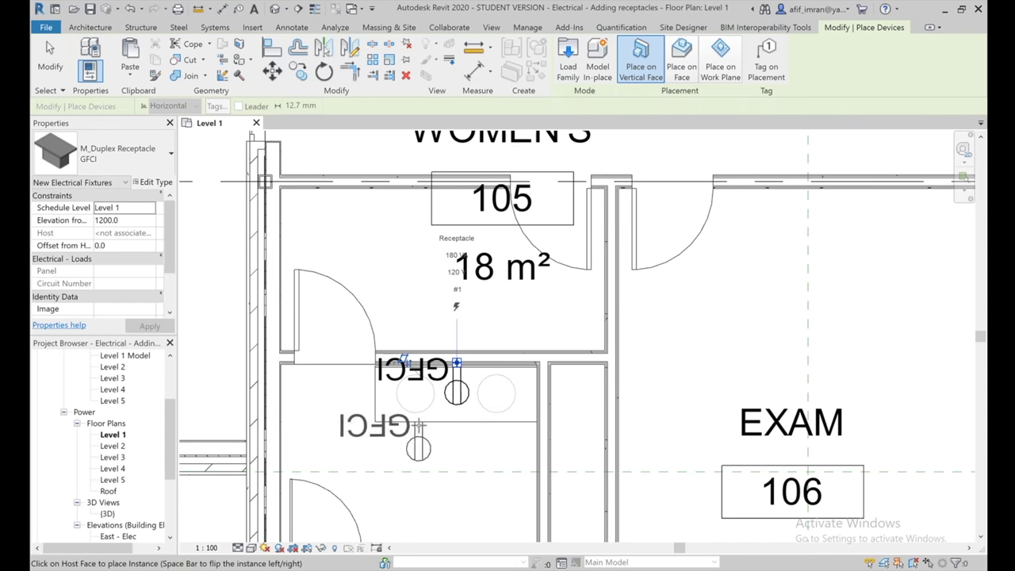
scroll(238, 468, "down", 2)
scroll(290, 449, "down", 2)
scroll(305, 448, "down", 2)
scroll(306, 449, "down", 2)
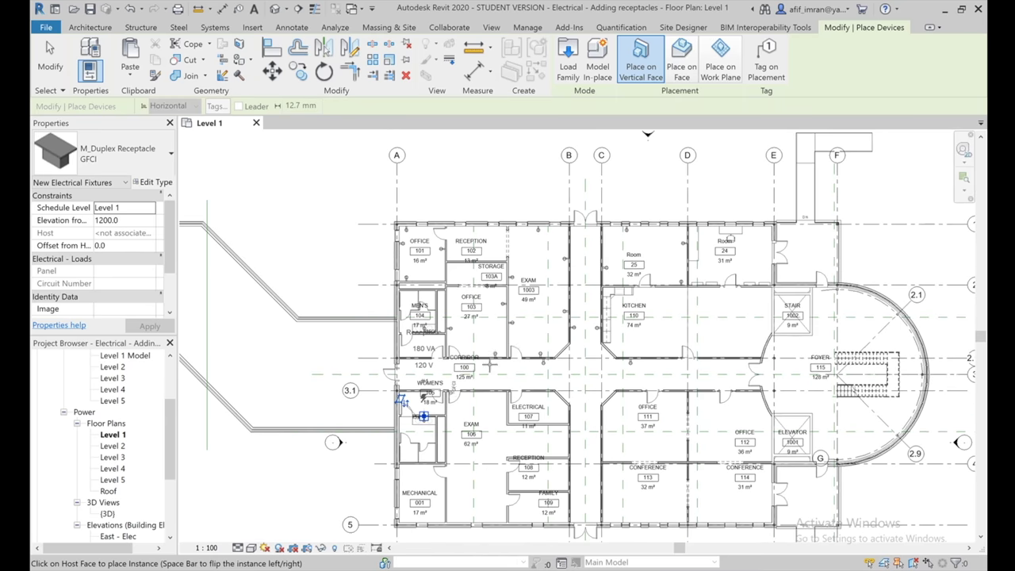
scroll(583, 313, "up", 2)
scroll(598, 314, "up", 2)
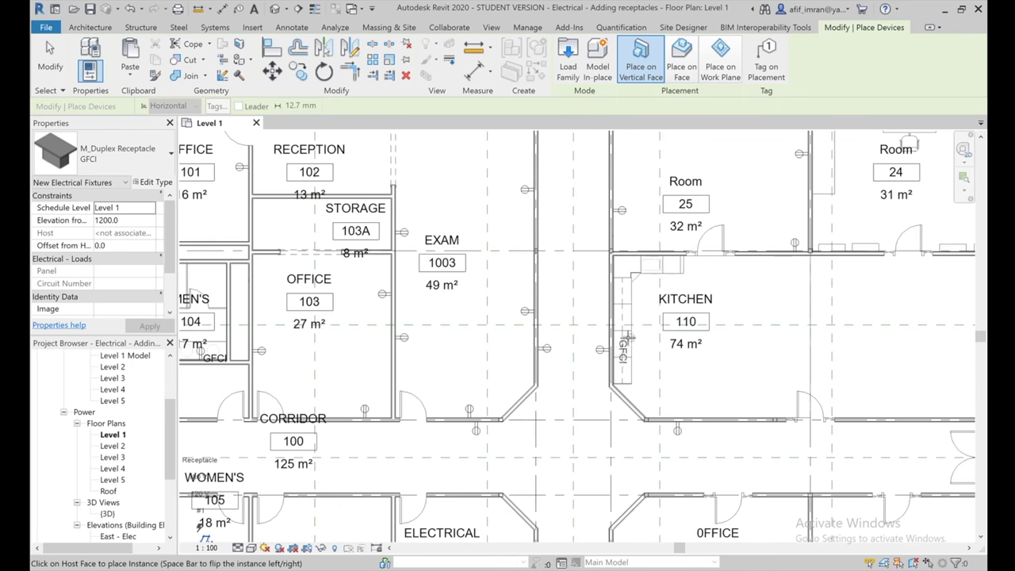
Step: Place two GFCI receptacles on Kitchen 110's west wall, flipped to face into the kitchen
scroll(626, 338, "up", 2)
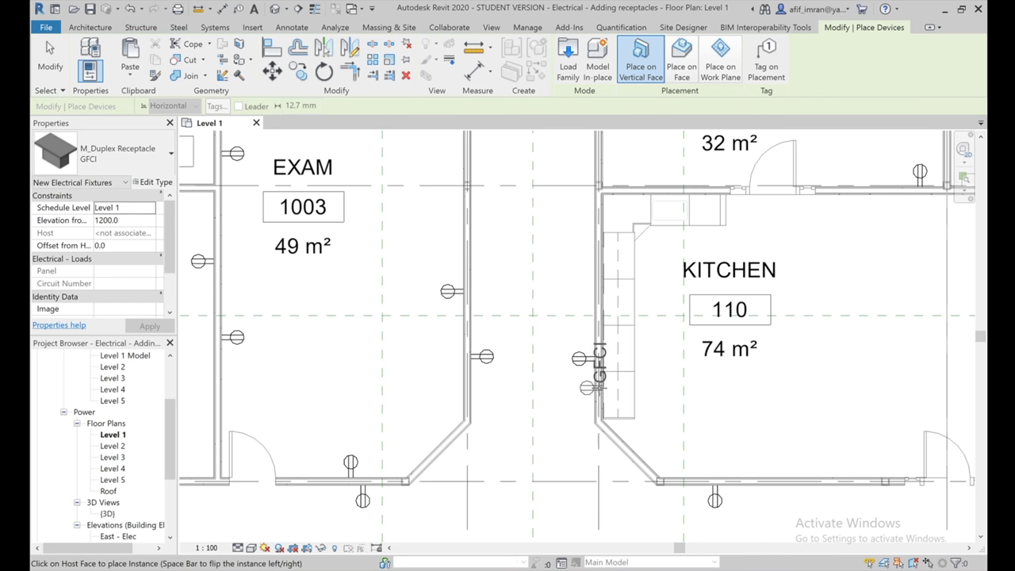
scroll(591, 393, "up", 2)
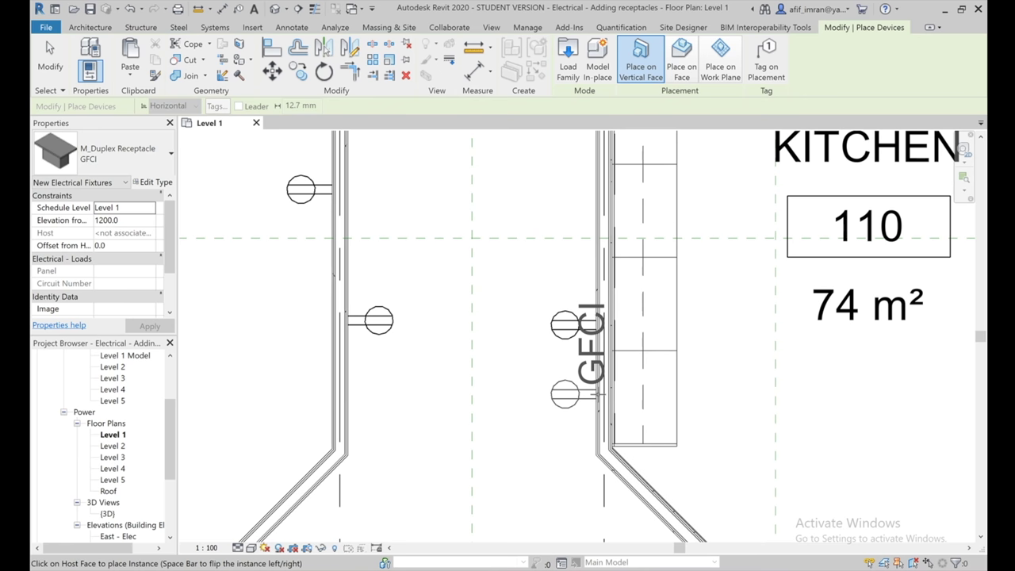
key("space")
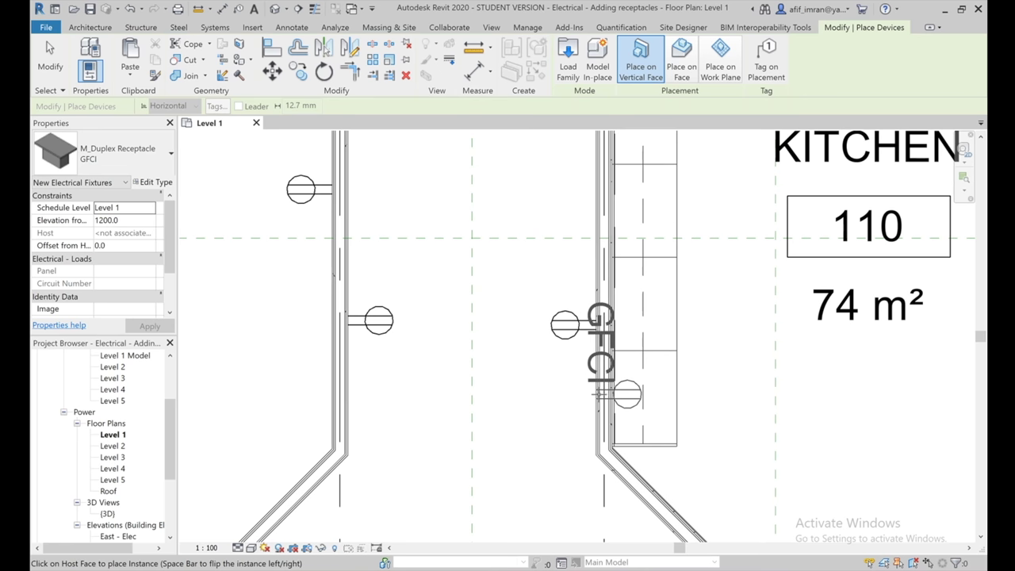
key("space")
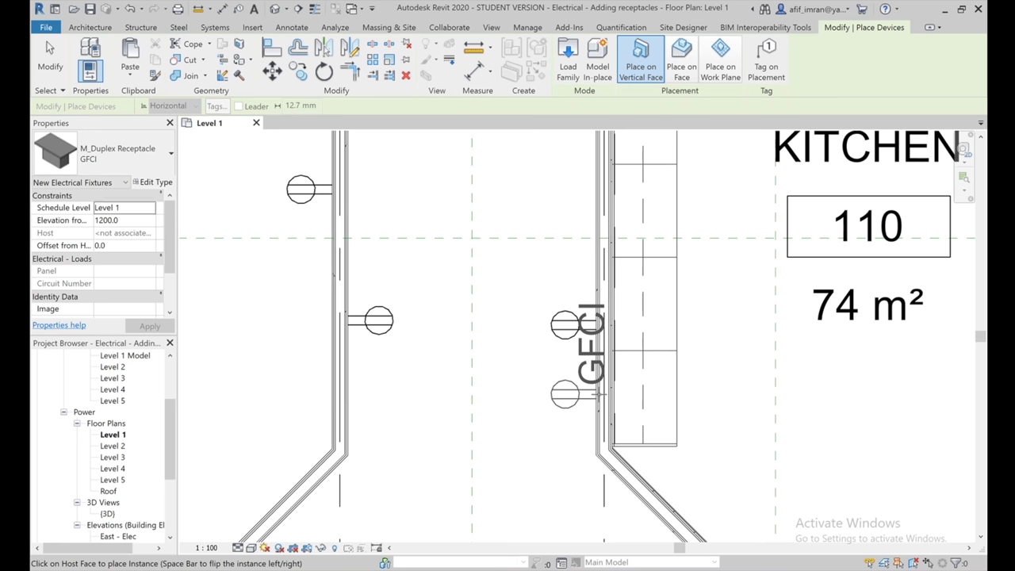
key("space")
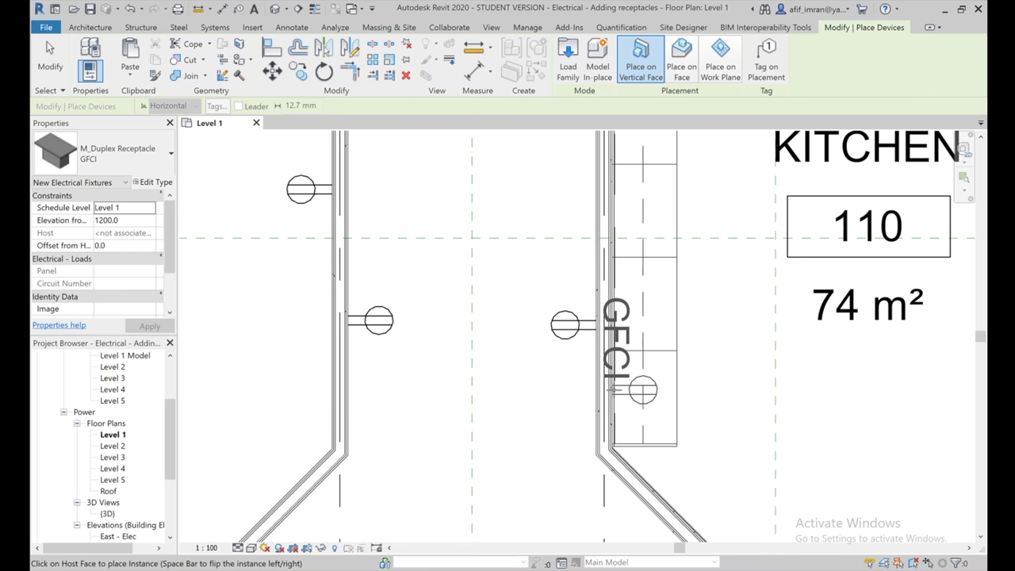
left_click(610, 389)
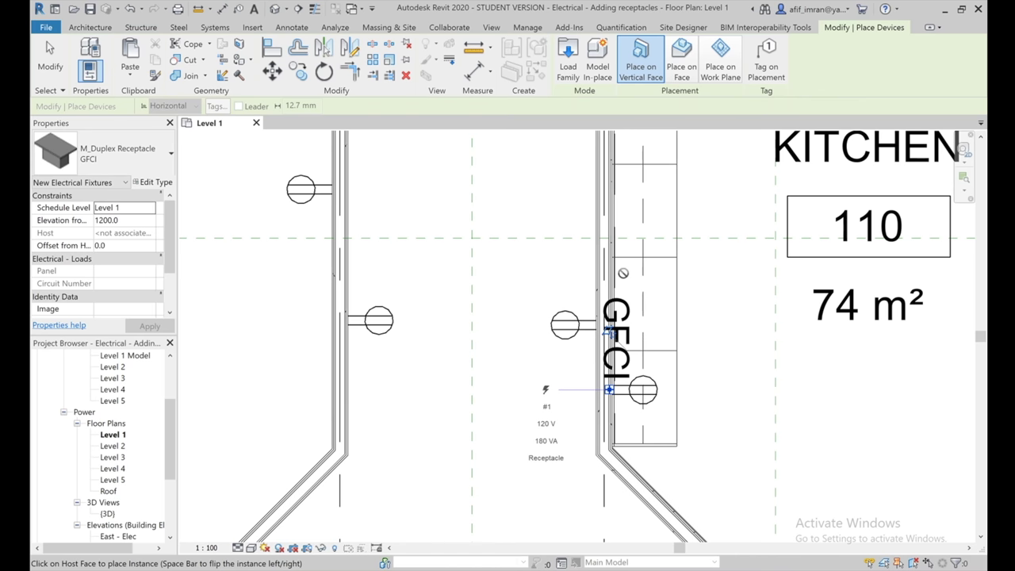
scroll(623, 273, "down", 3)
scroll(617, 279, "up", 1)
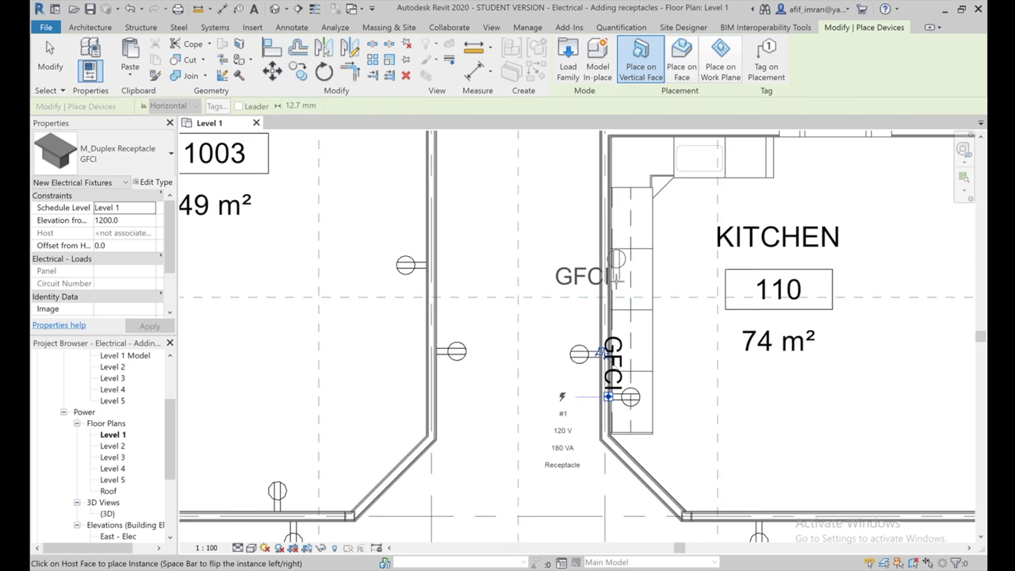
key("space")
key("space")
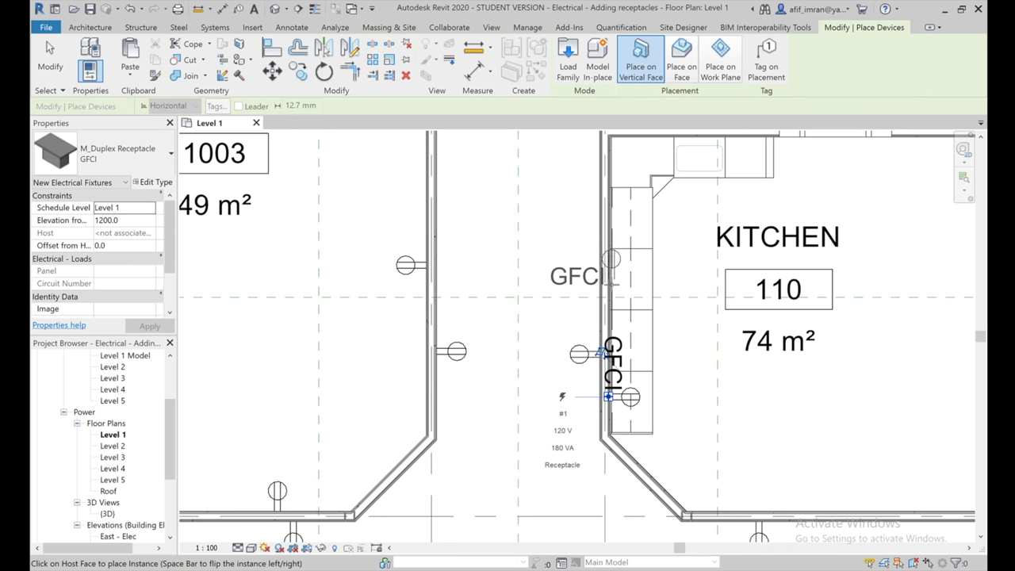
left_click(619, 284)
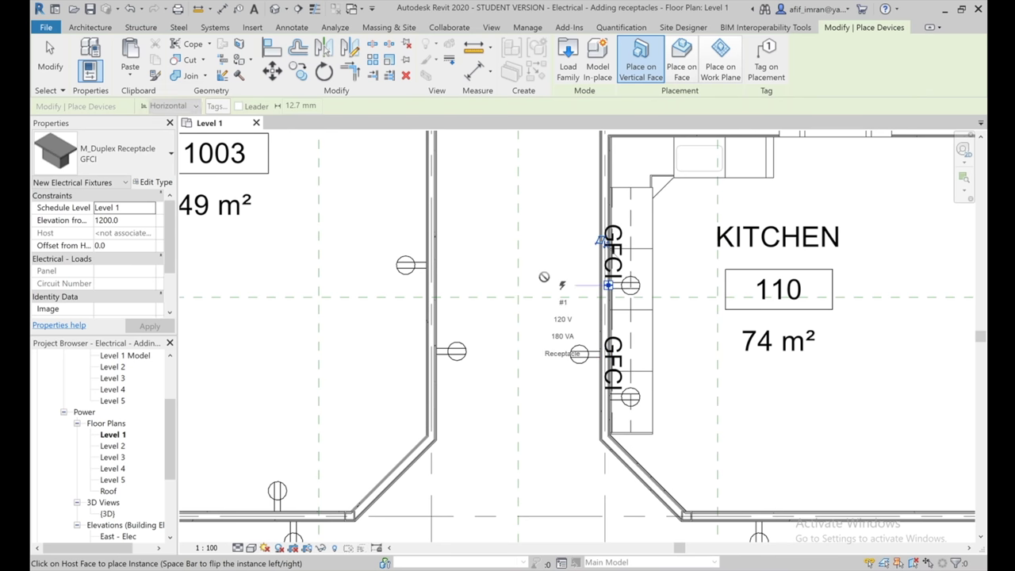
Step: Place a GFCI receptacle on the kitchen's corridor-side south wall
scroll(541, 276, "down", 2)
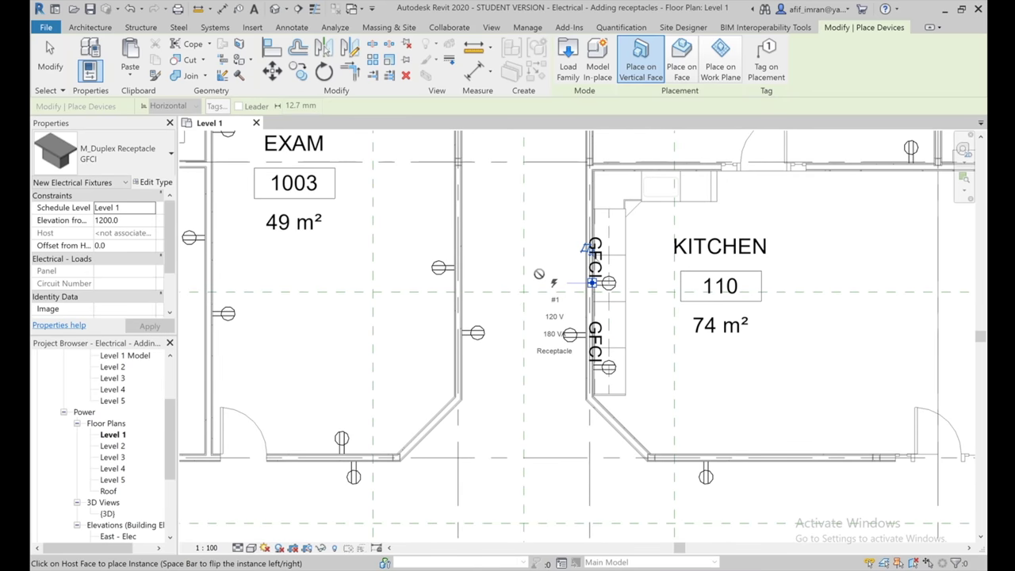
scroll(542, 280, "down", 1)
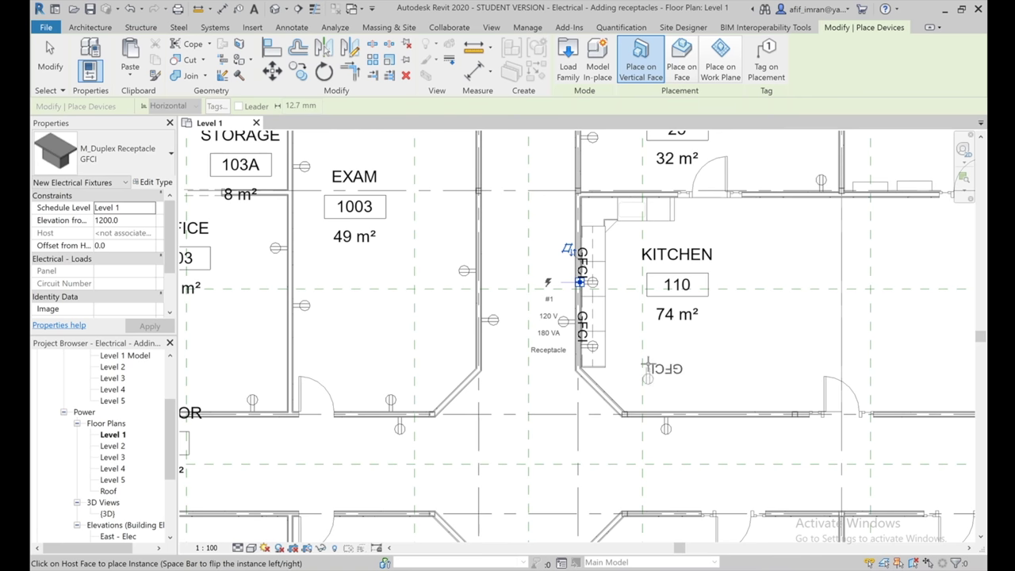
scroll(661, 390, "up", 1)
scroll(660, 389, "up", 1)
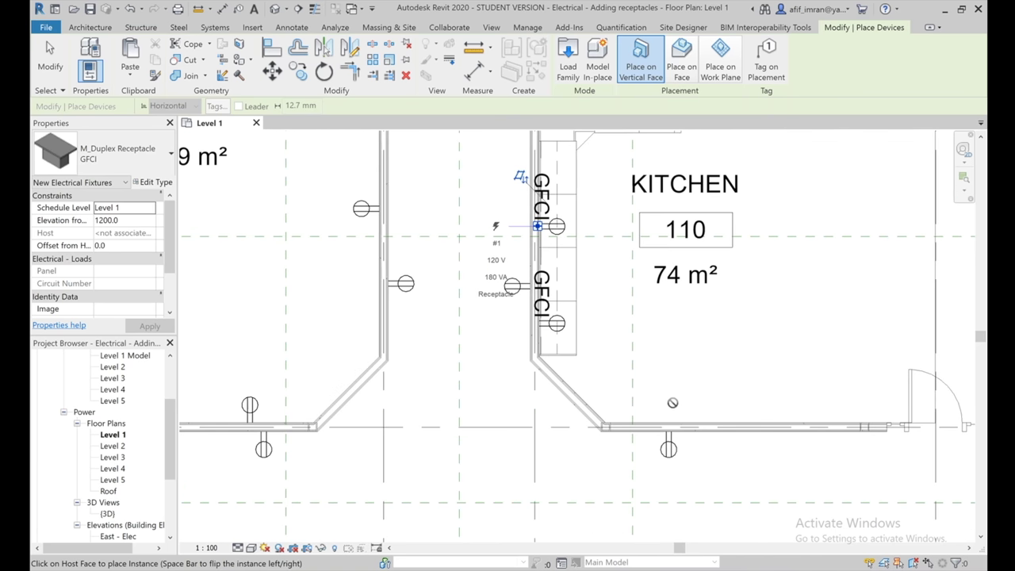
scroll(691, 414, "down", 2)
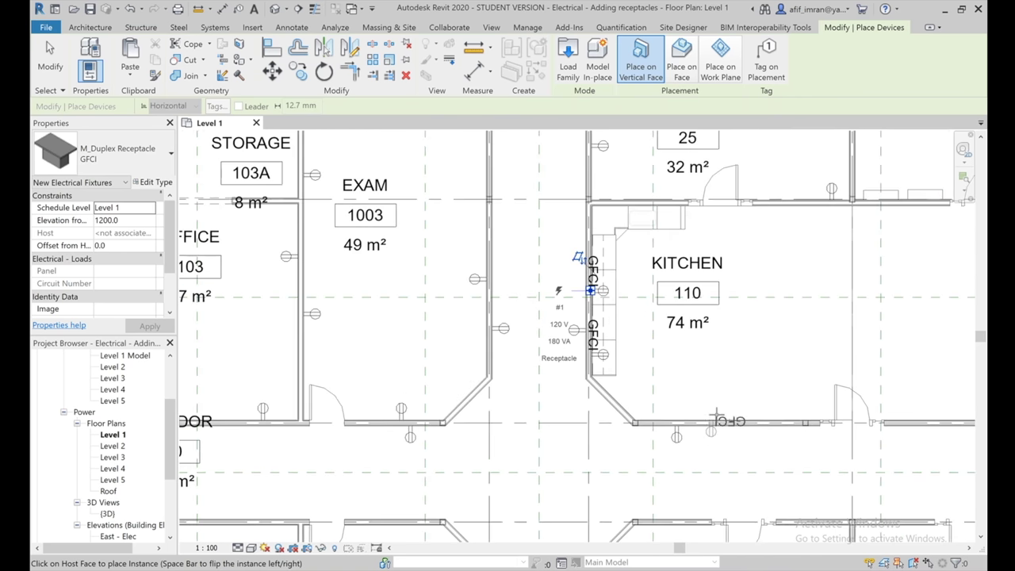
left_click(781, 420)
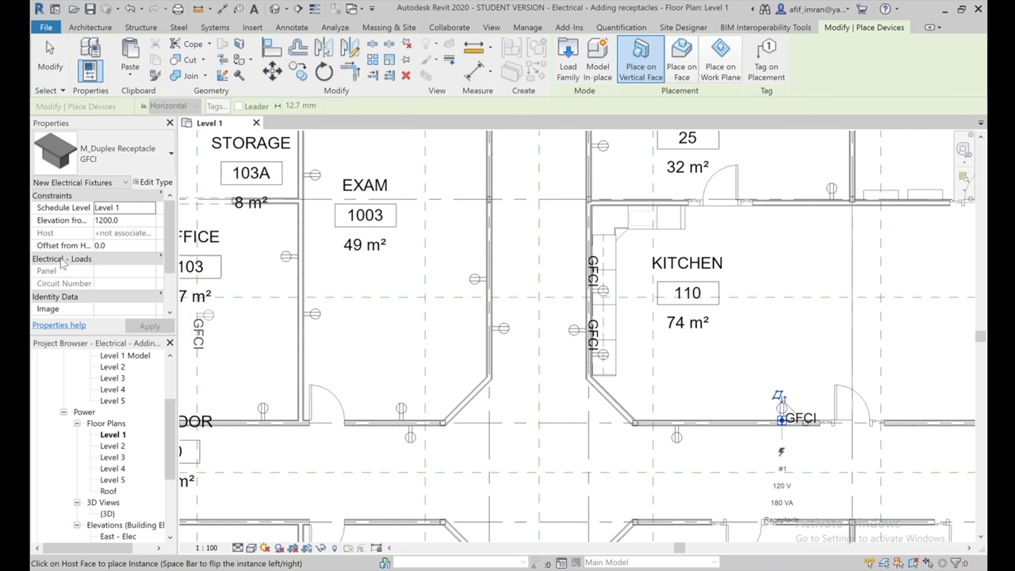
scroll(475, 364, "down", 5)
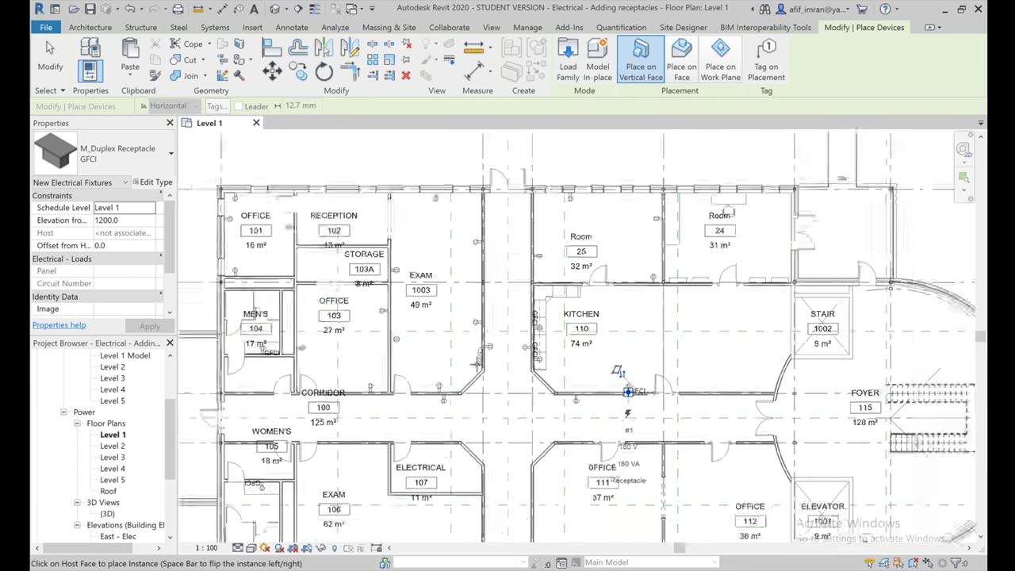
scroll(467, 403, "up", 2)
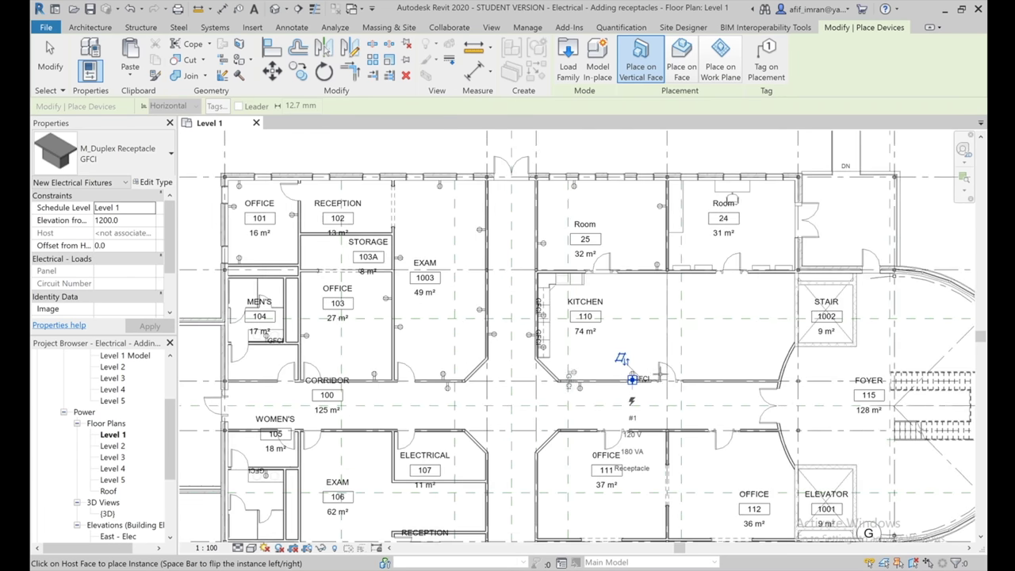
left_click(148, 153)
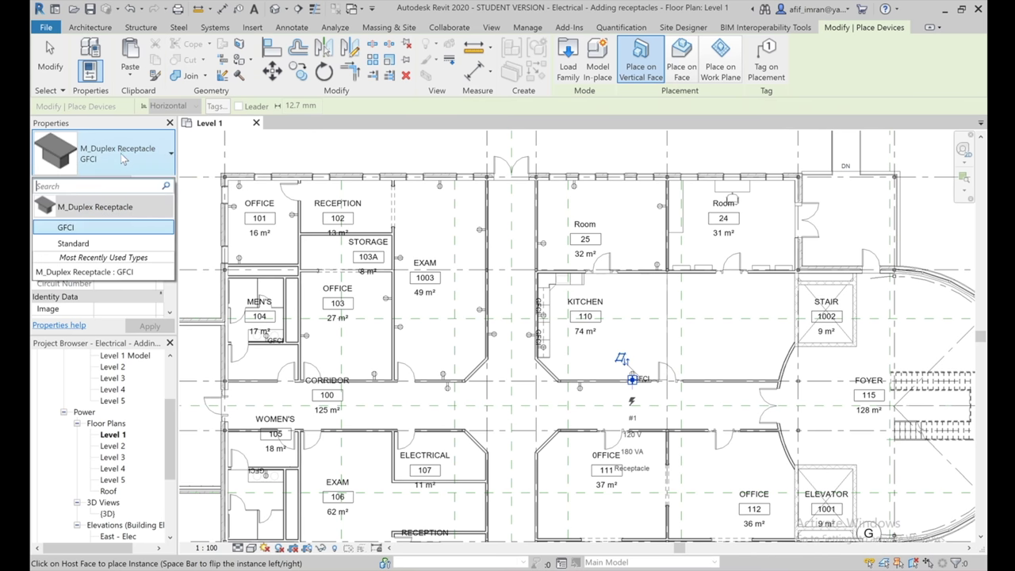
Step: Switch to M_Duplex Receptacle Standard with a 300 mm elevation from level
left_click(100, 242)
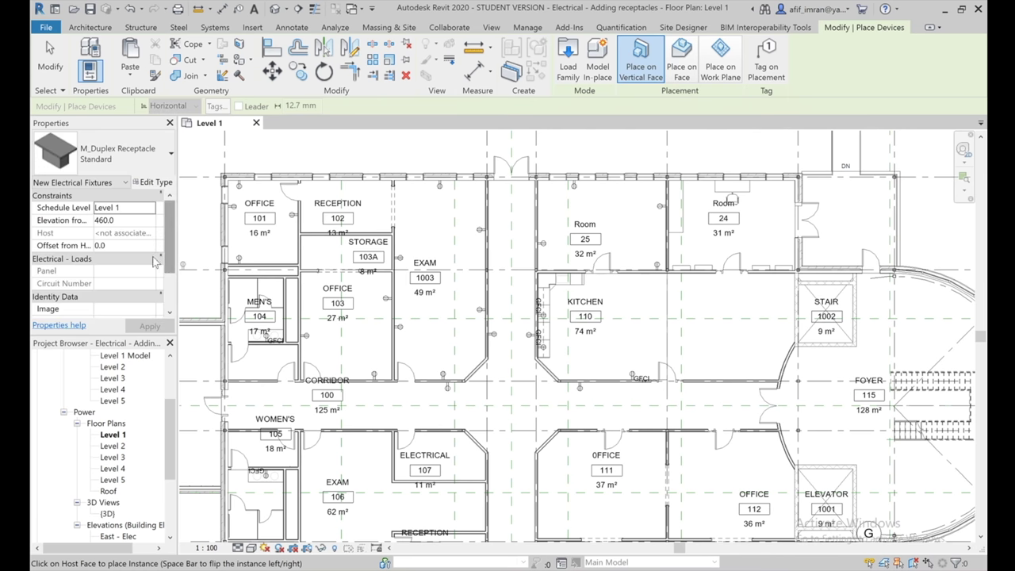
left_click(107, 222)
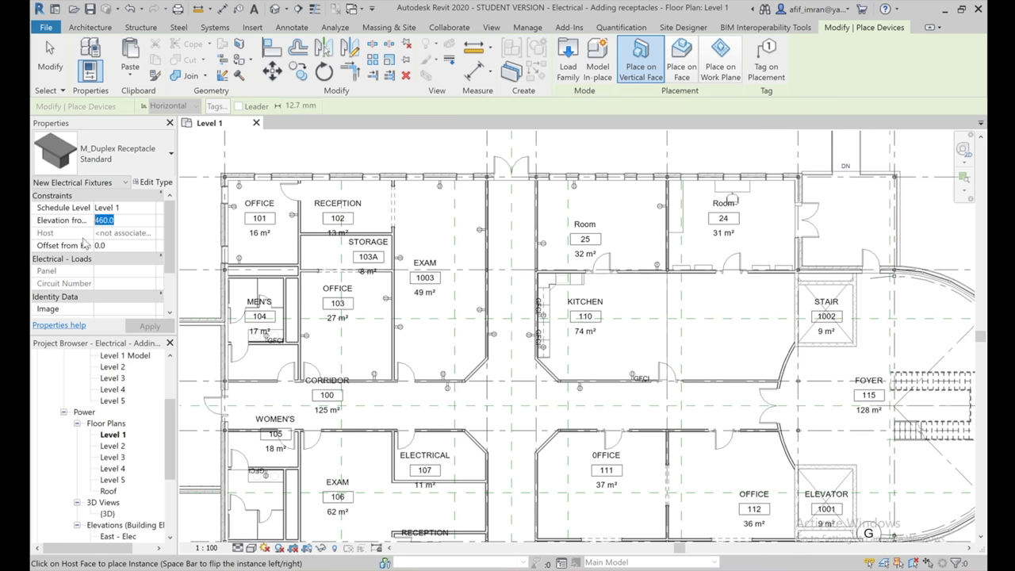
type("30")
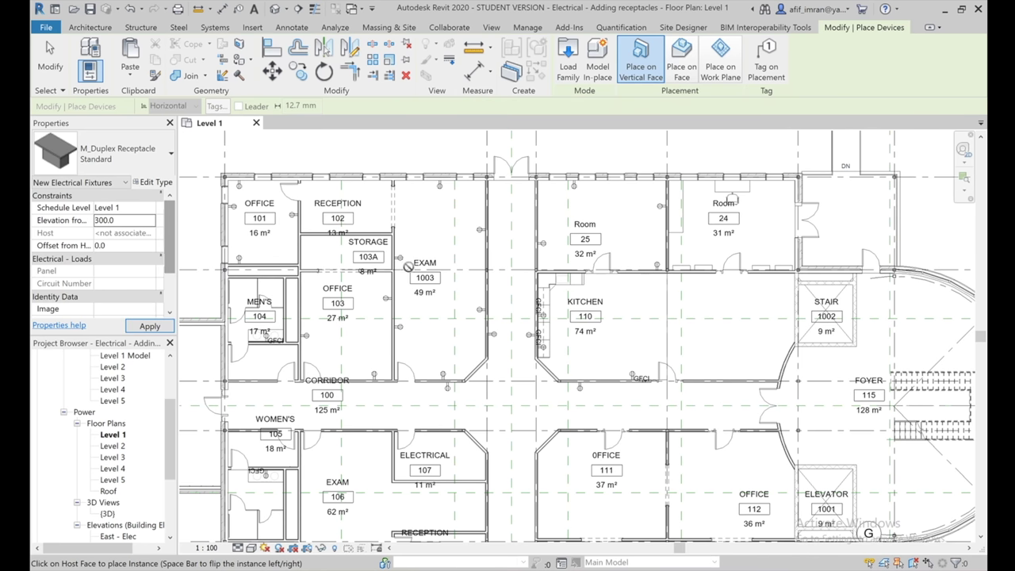
key("Return")
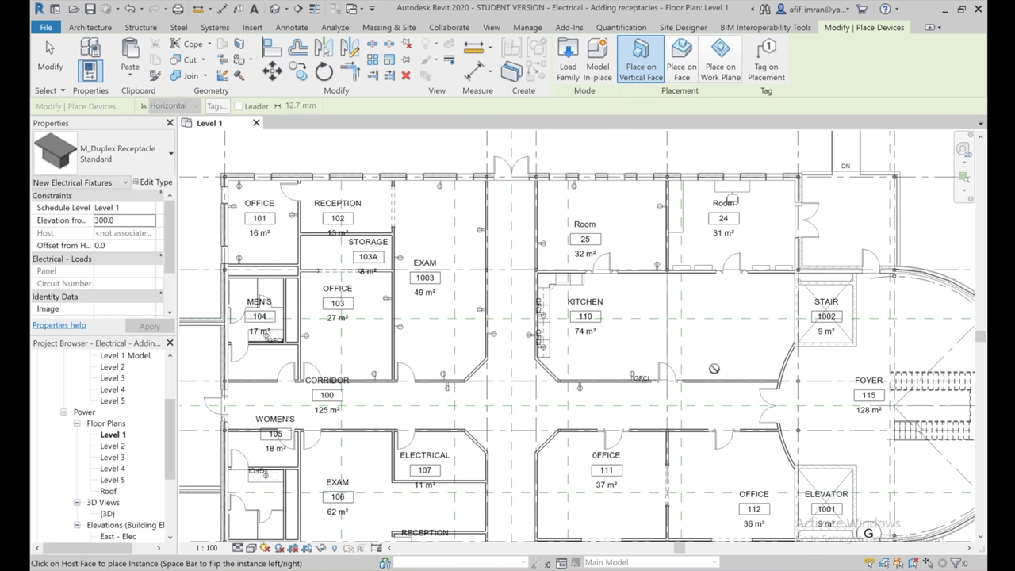
scroll(722, 377, "up", 2)
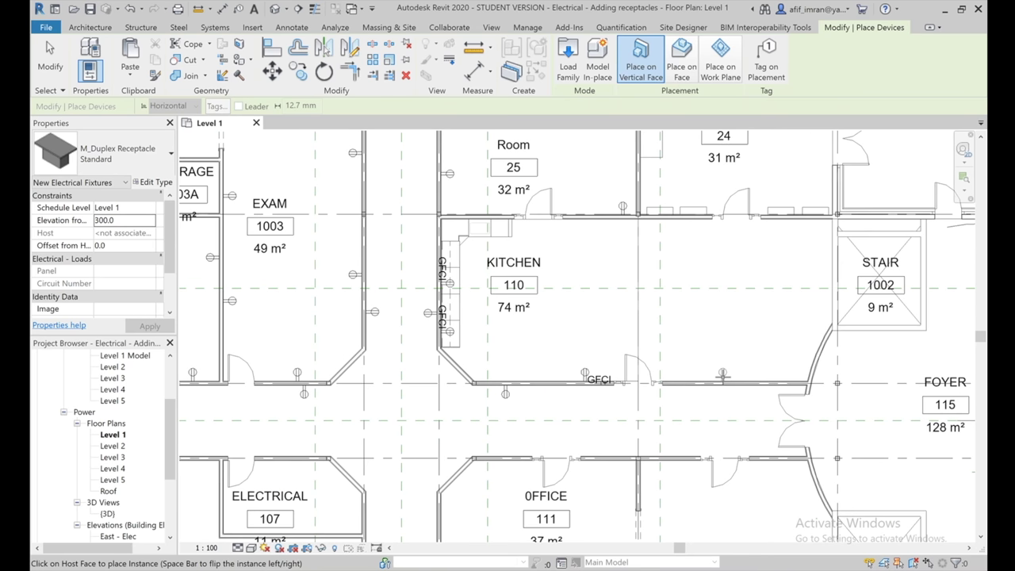
Step: Place a 300 mm Standard duplex receptacle on the kitchen's lower wall, right of the door
left_click(701, 379)
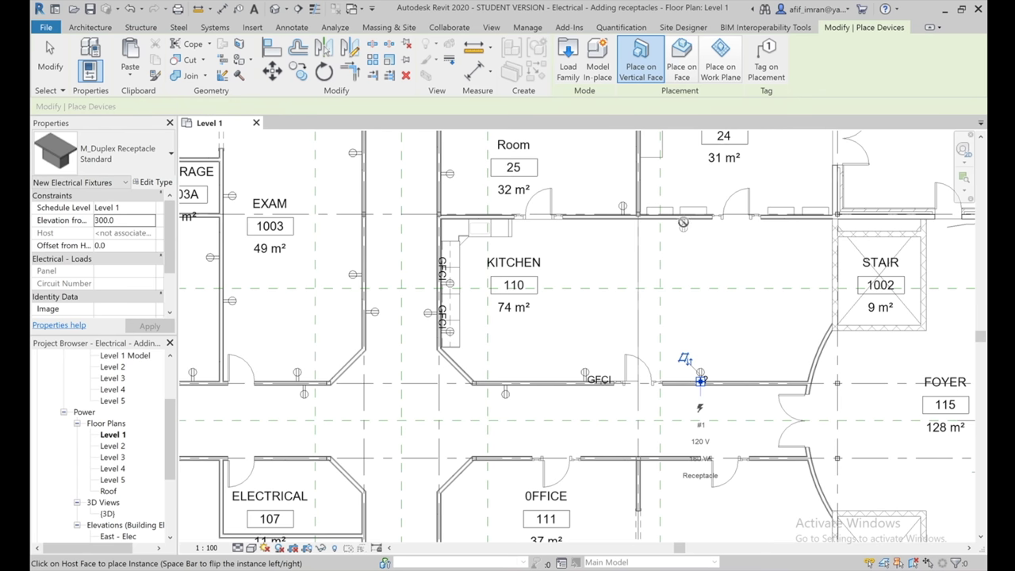
scroll(678, 294, "down", 3)
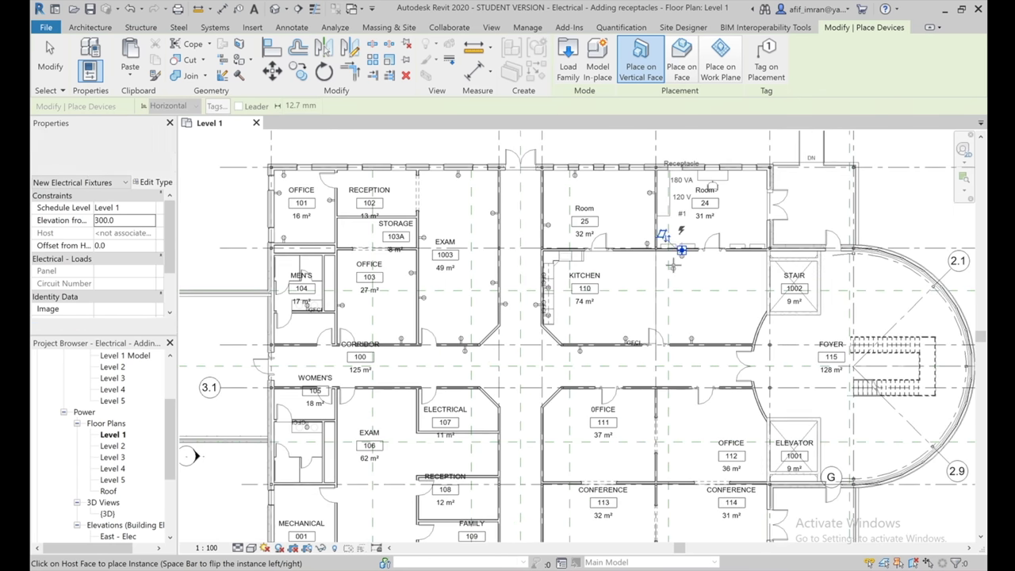
scroll(682, 206, "up", 3)
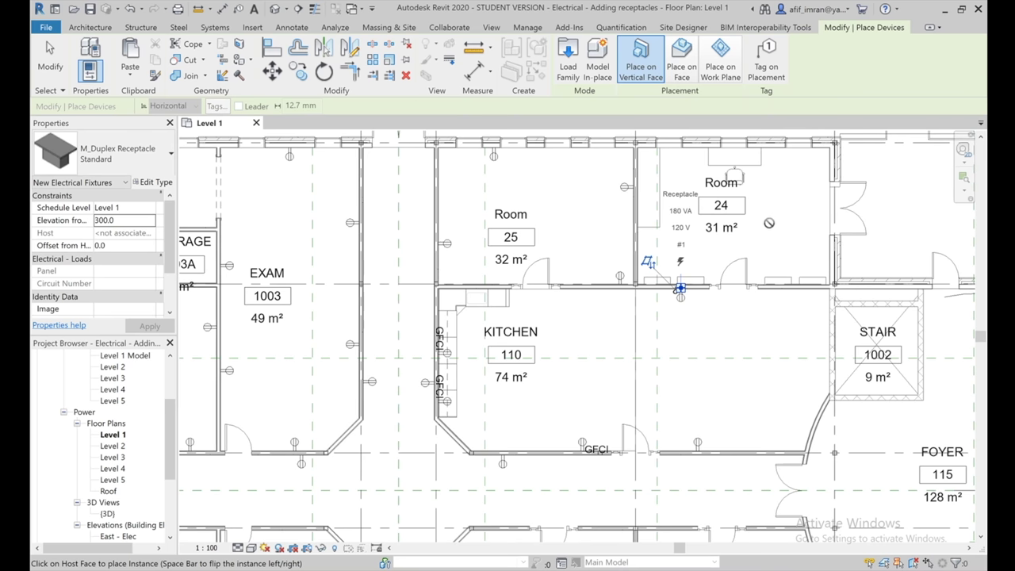
scroll(697, 154, "up", 2)
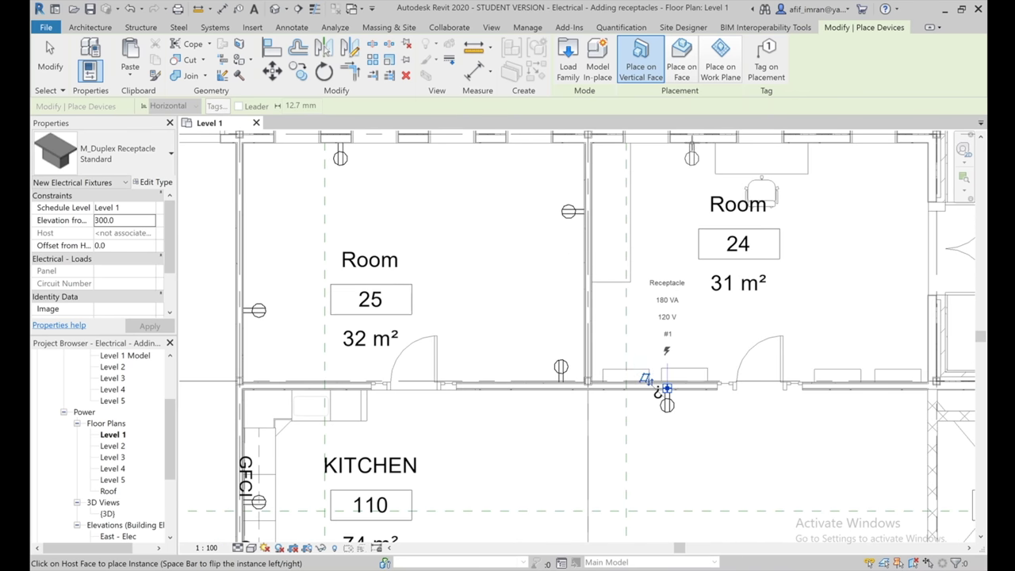
Step: Change the elevation to 460 mm and place a Standard receptacle on Room 24's wall
left_click(119, 220)
type("6")
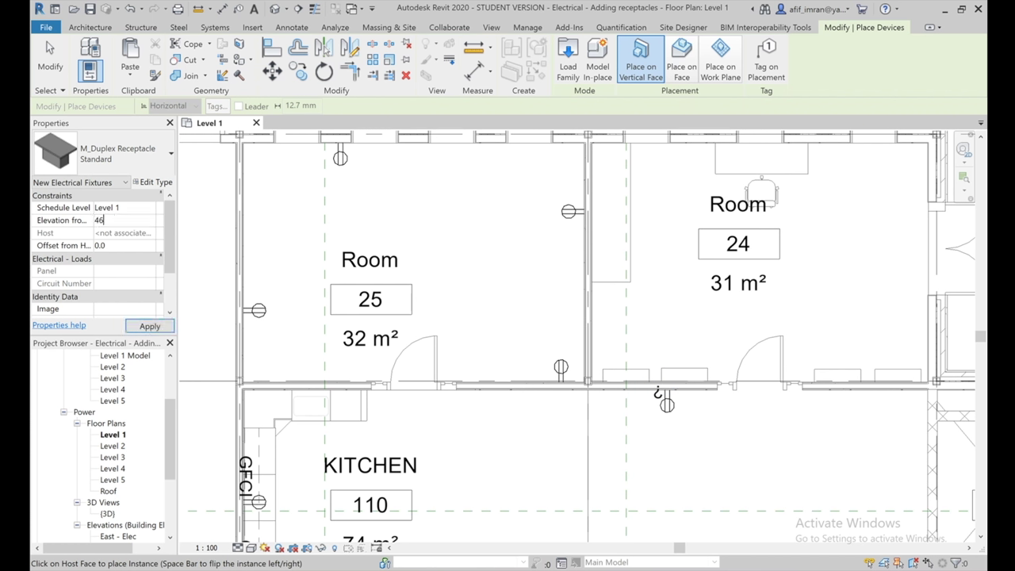
left_click(667, 387)
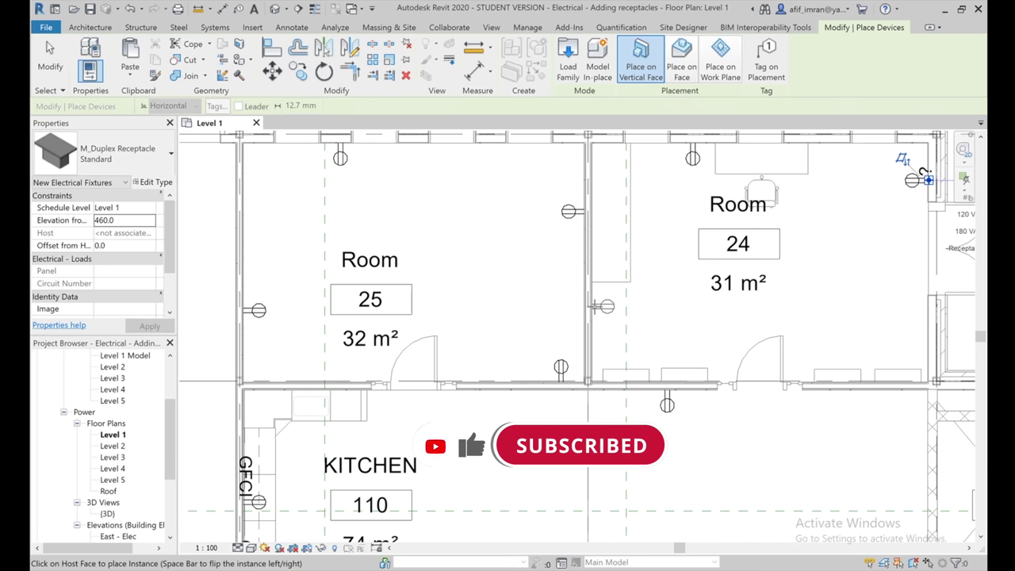
Step: Place another receptacle on Room 24's upper right wall and end receptacle placement
left_click(926, 180)
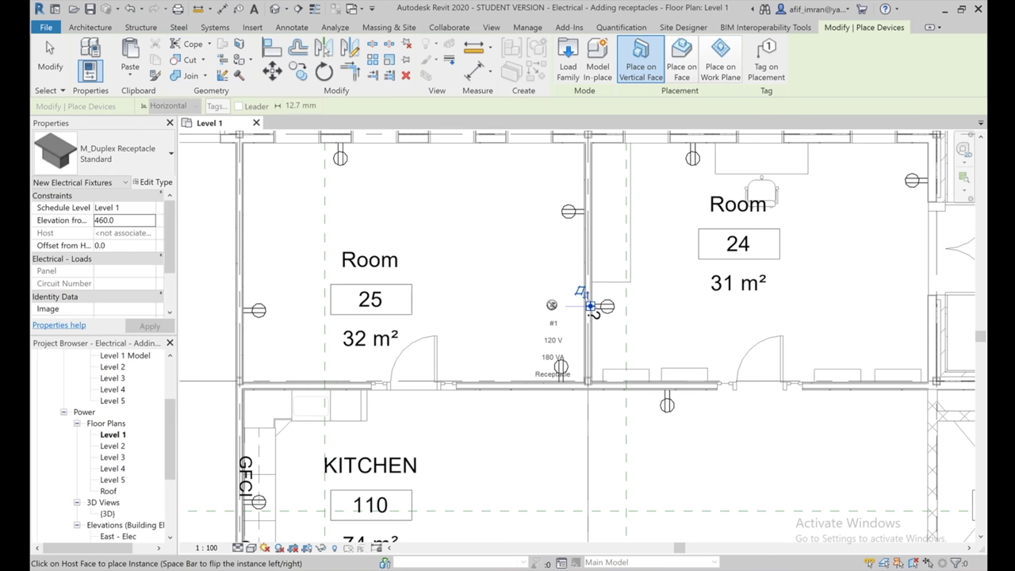
scroll(591, 306, "down", 3)
scroll(591, 302, "down", 2)
scroll(591, 298, "down", 2)
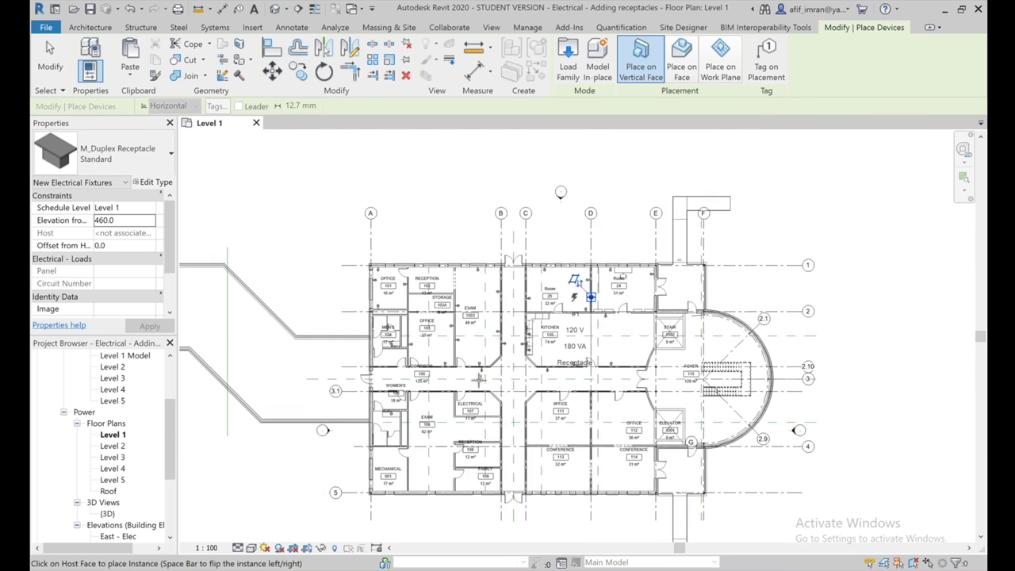
scroll(435, 367, "up", 1)
scroll(406, 370, "up", 1)
scroll(361, 327, "up", 1)
scroll(361, 325, "up", 1)
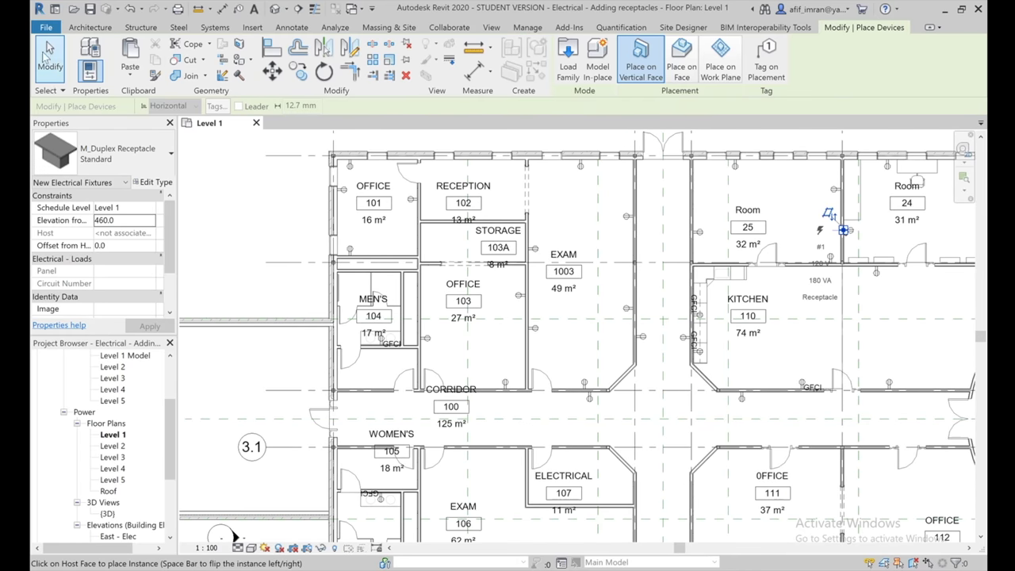
left_click(50, 54)
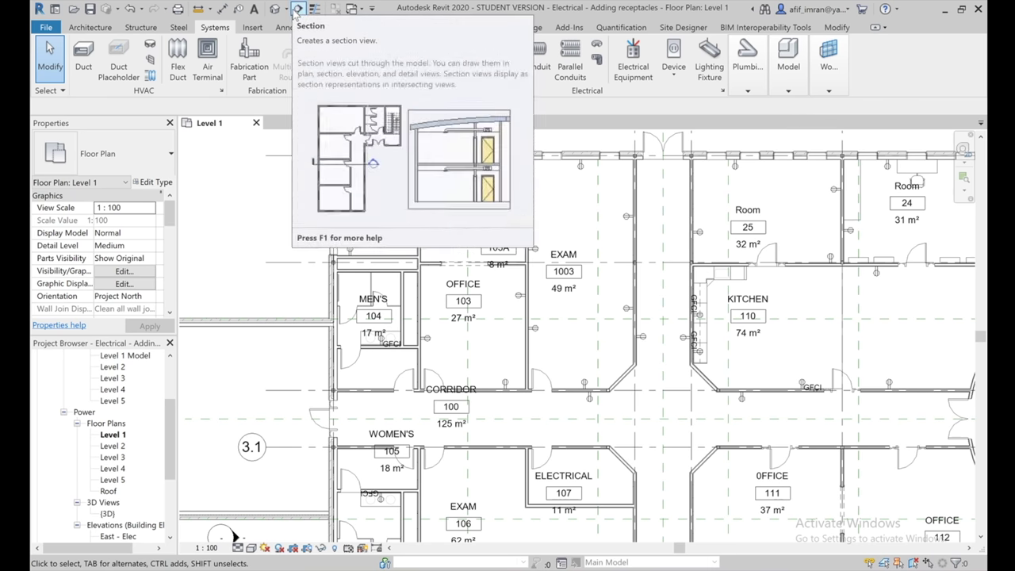
left_click(297, 9)
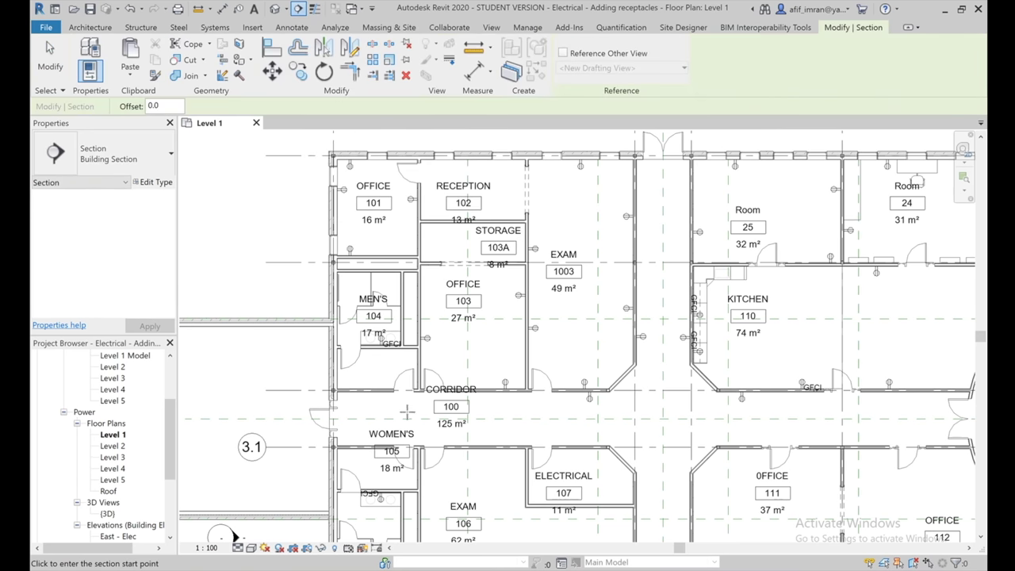
Step: Draw a vertical building section from the Women's room to the top wall, widening its extent left
left_click(405, 420)
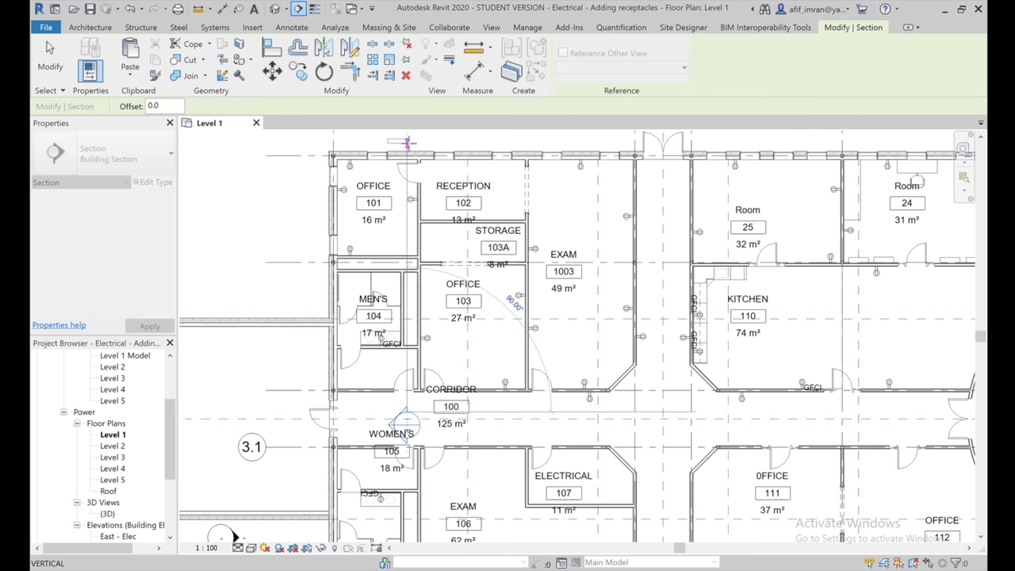
left_click(406, 139)
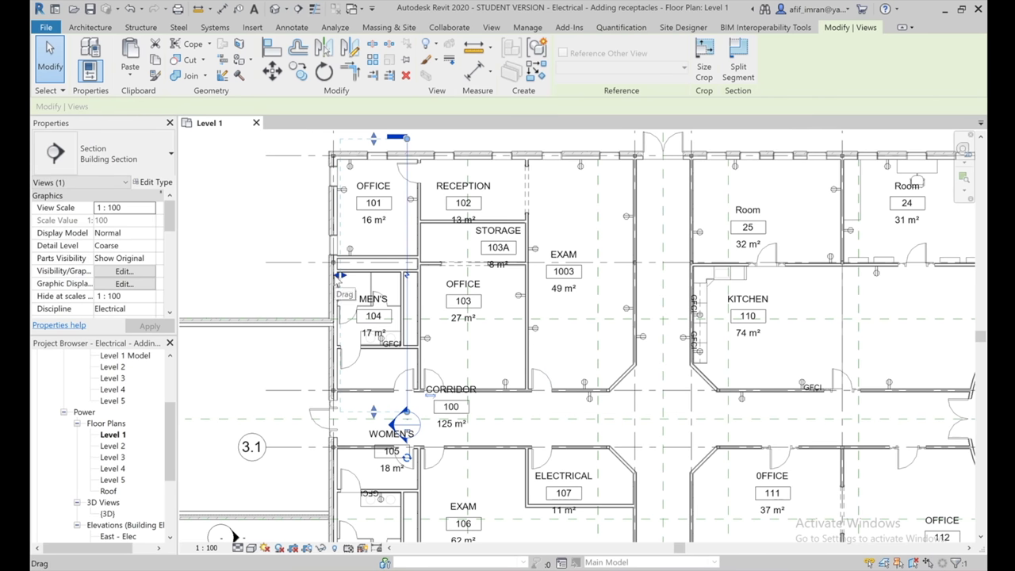
left_click_drag(339, 276, 292, 279)
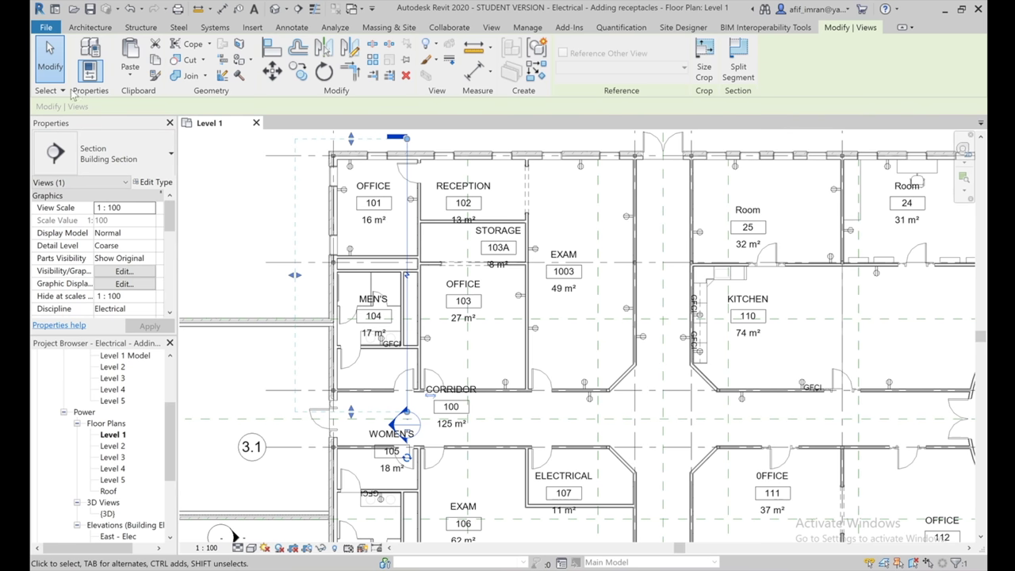
left_click(50, 60)
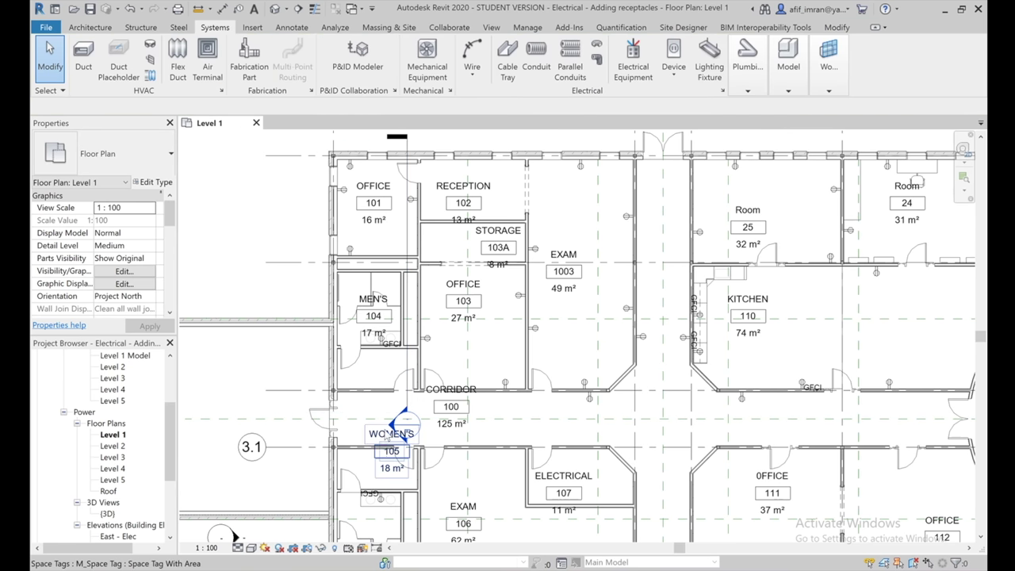
scroll(388, 428, "up", 2)
scroll(388, 429, "up", 3)
Step: Open the Section 1 view and zoom in on the Level 1 receptacles beside the restroom fixtures
double_click(389, 427)
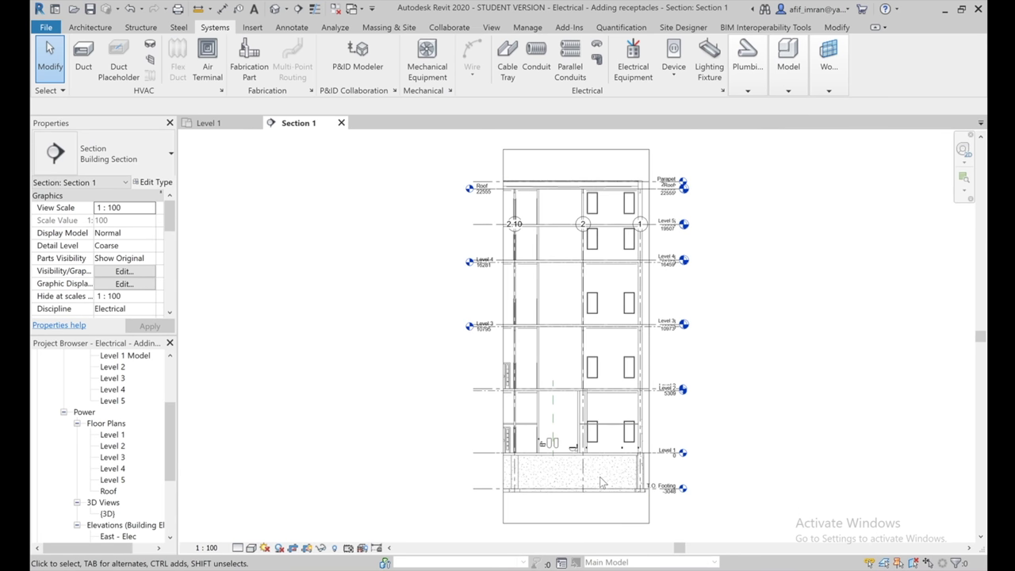
scroll(651, 459, "up", 2)
scroll(659, 456, "up", 2)
scroll(661, 457, "up", 2)
scroll(639, 452, "up", 2)
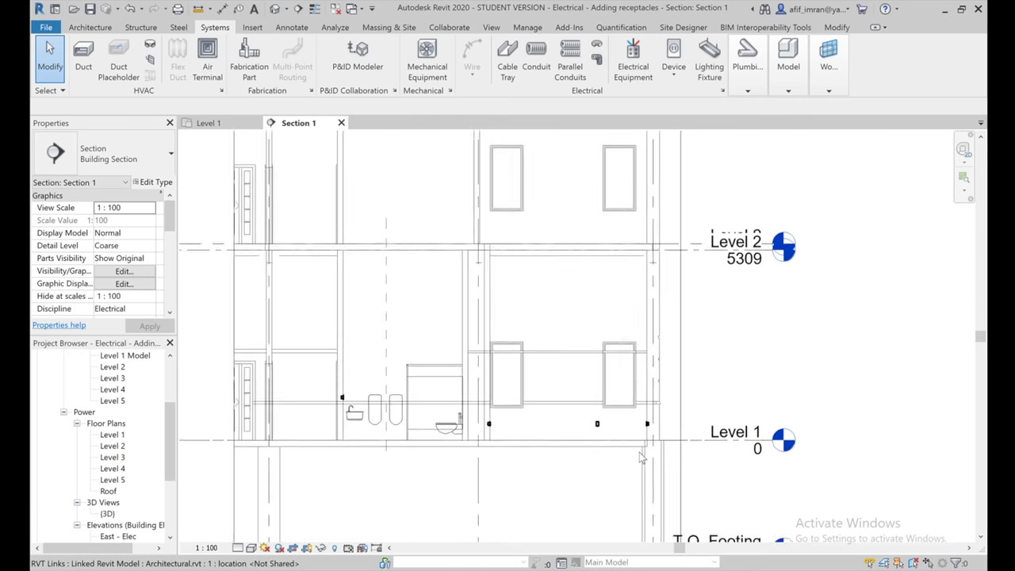
scroll(635, 441, "up", 2)
scroll(632, 430, "up", 1)
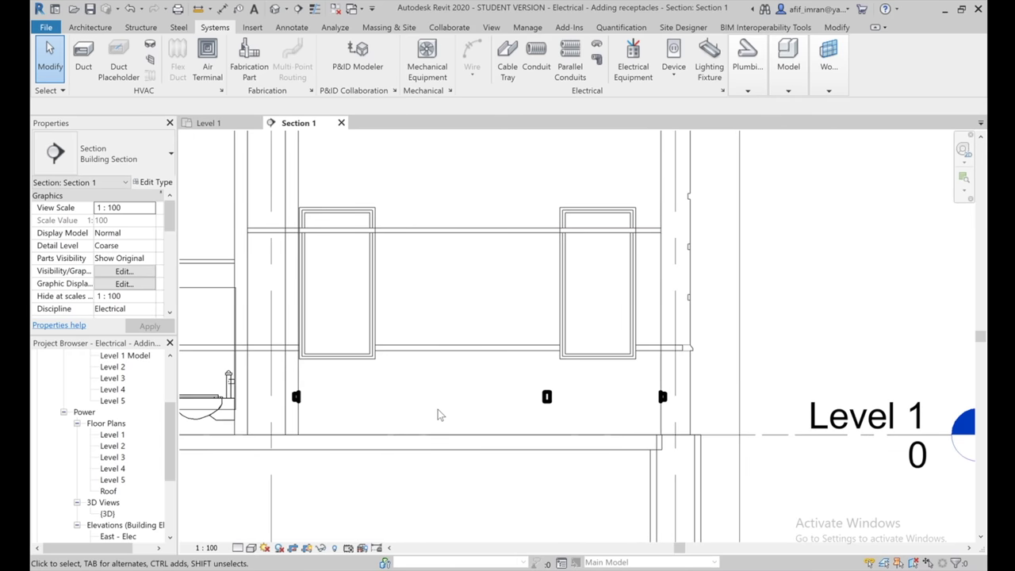
scroll(281, 403, "up", 4)
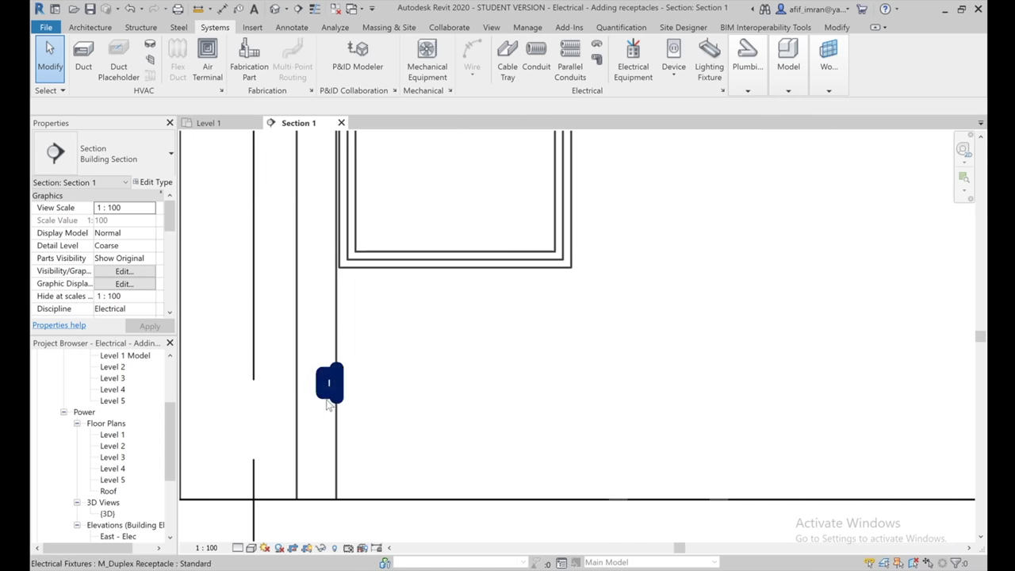
scroll(407, 370, "down", 3)
scroll(408, 376, "down", 1)
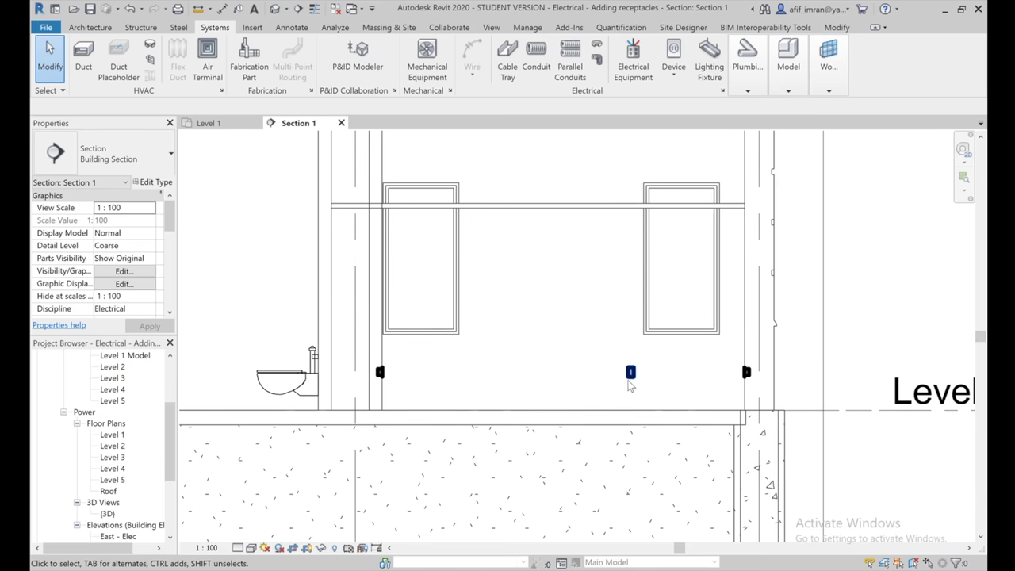
scroll(630, 385, "up", 1)
scroll(858, 376, "down", 2)
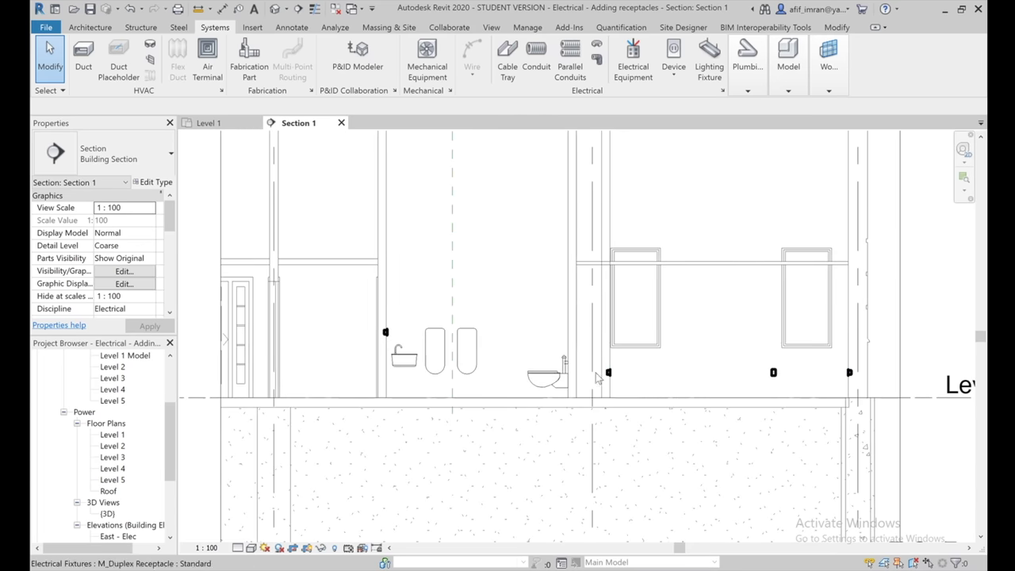
scroll(375, 358, "up", 1)
scroll(375, 353, "up", 2)
scroll(374, 348, "up", 1)
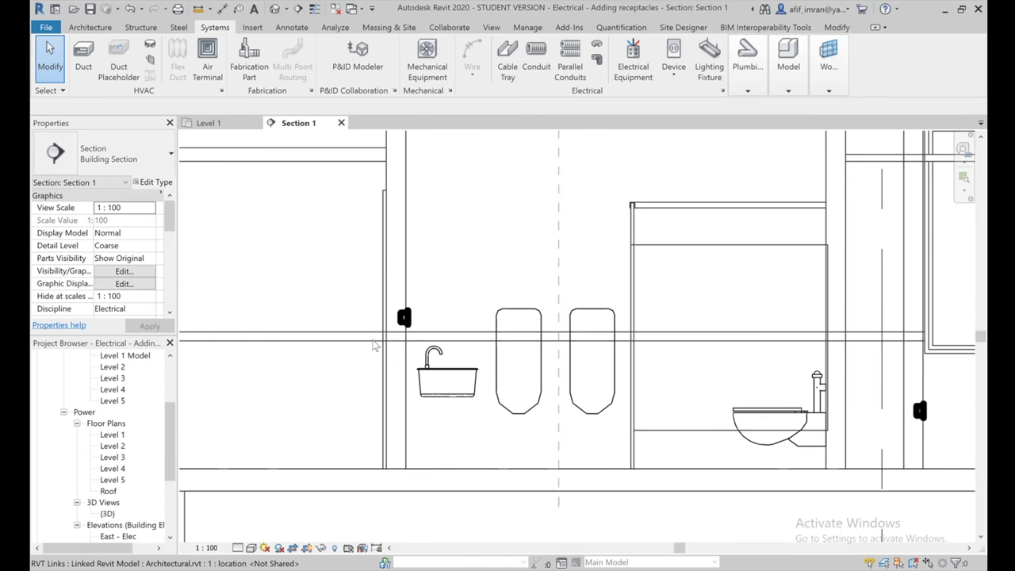
scroll(374, 353, "up", 2)
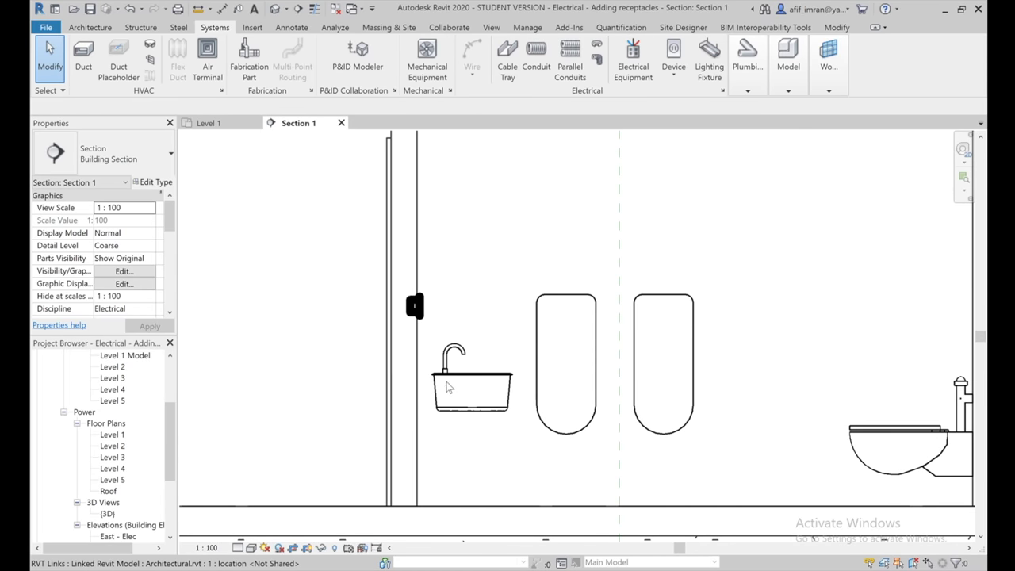
Step: Change the GFCI receptacle beside the restroom sink to 1100 mm elevation from level
left_click(419, 314)
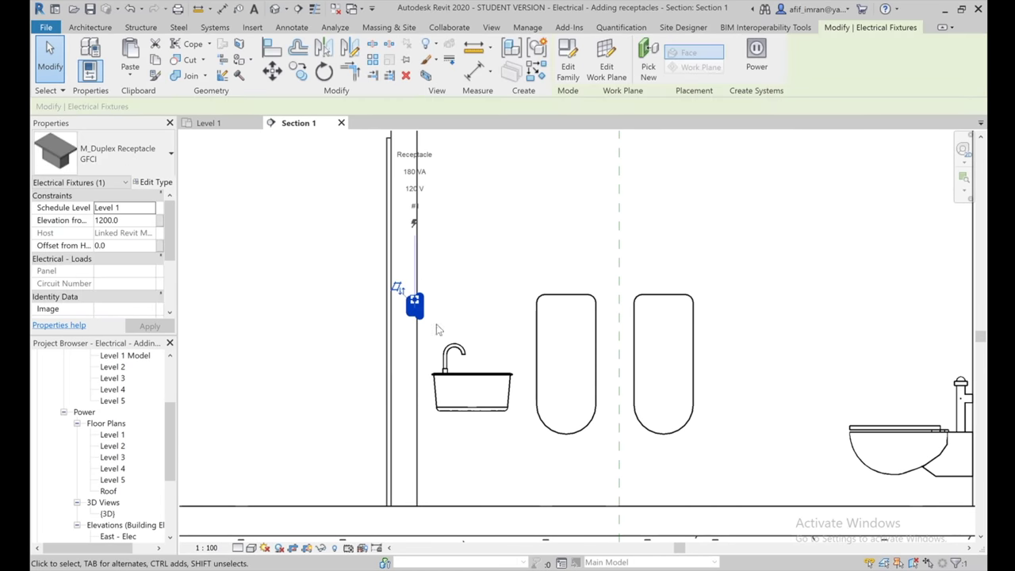
left_click(131, 222)
type("1")
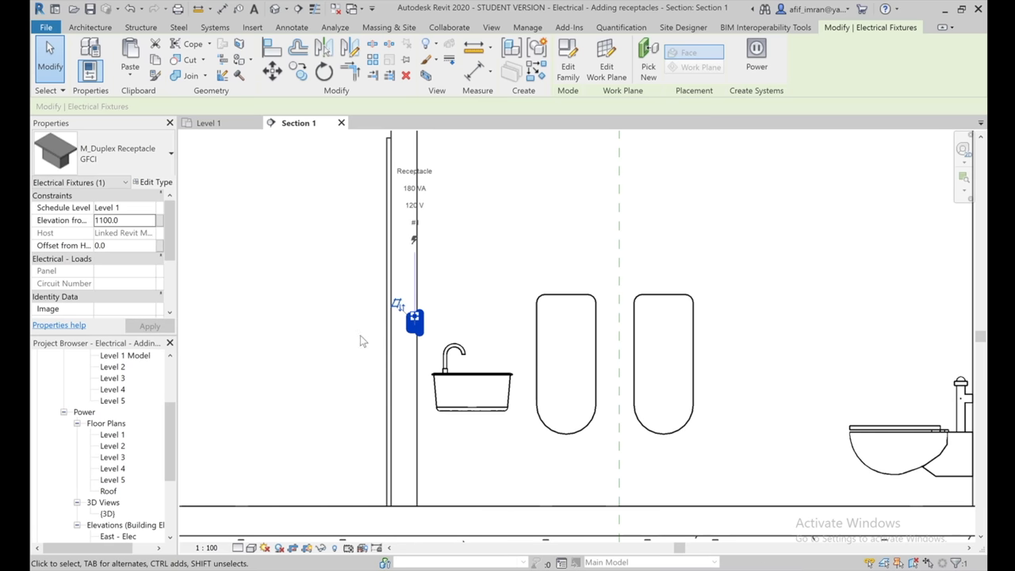
left_click(138, 221)
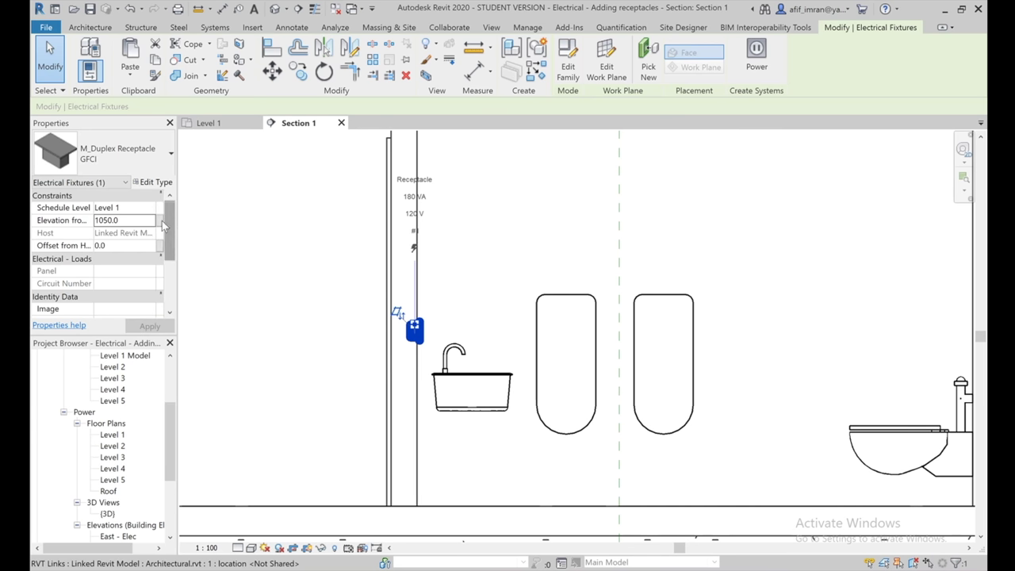
left_click(119, 220)
type("1")
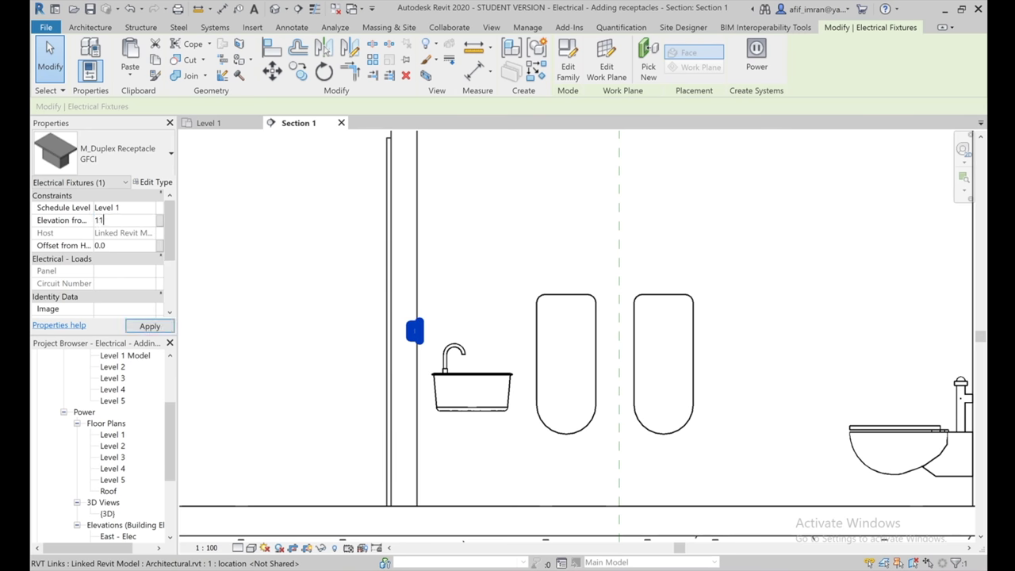
key("Return")
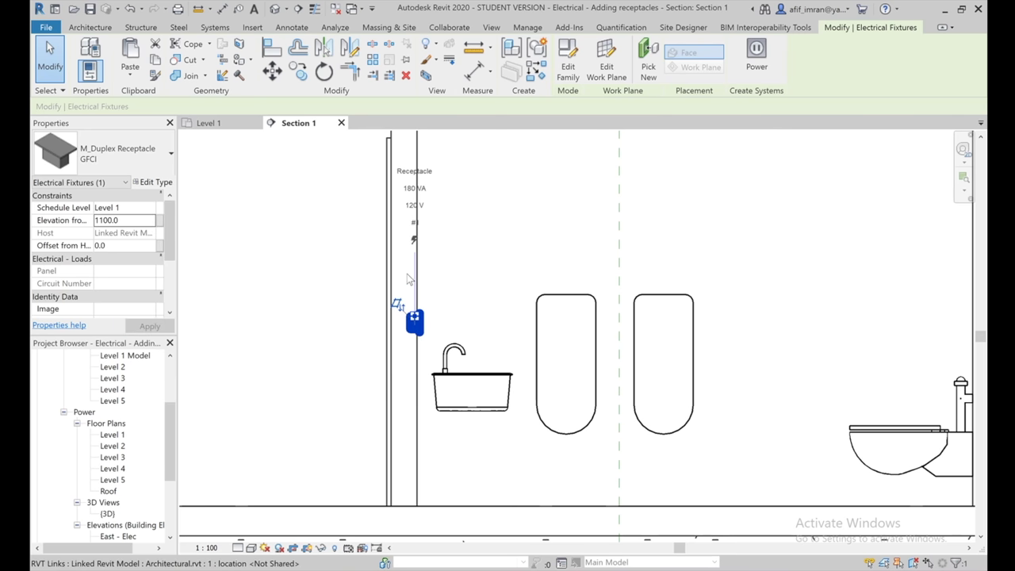
scroll(429, 305, "down", 1)
scroll(436, 310, "down", 1)
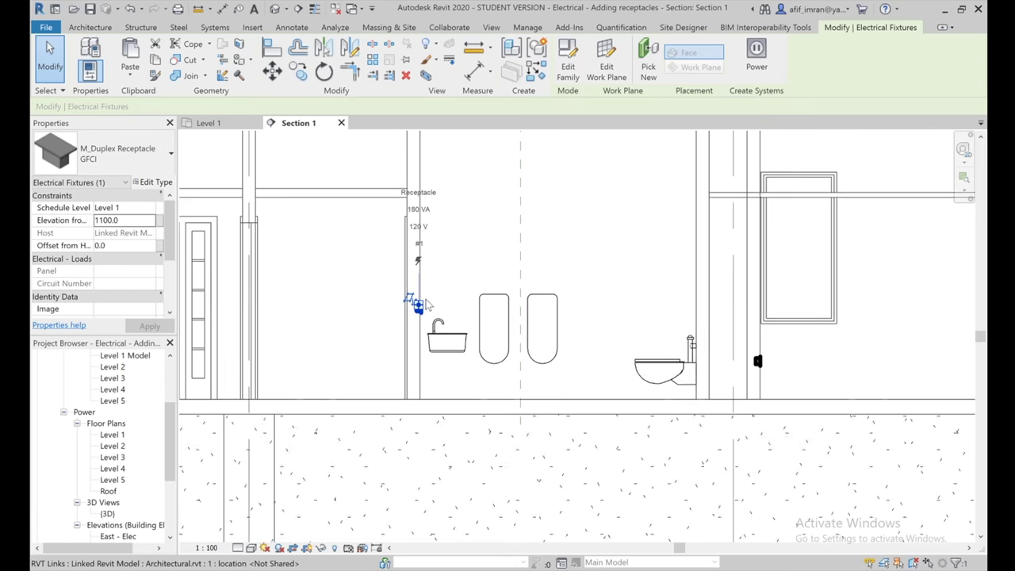
scroll(441, 313, "down", 2)
scroll(476, 286, "down", 1)
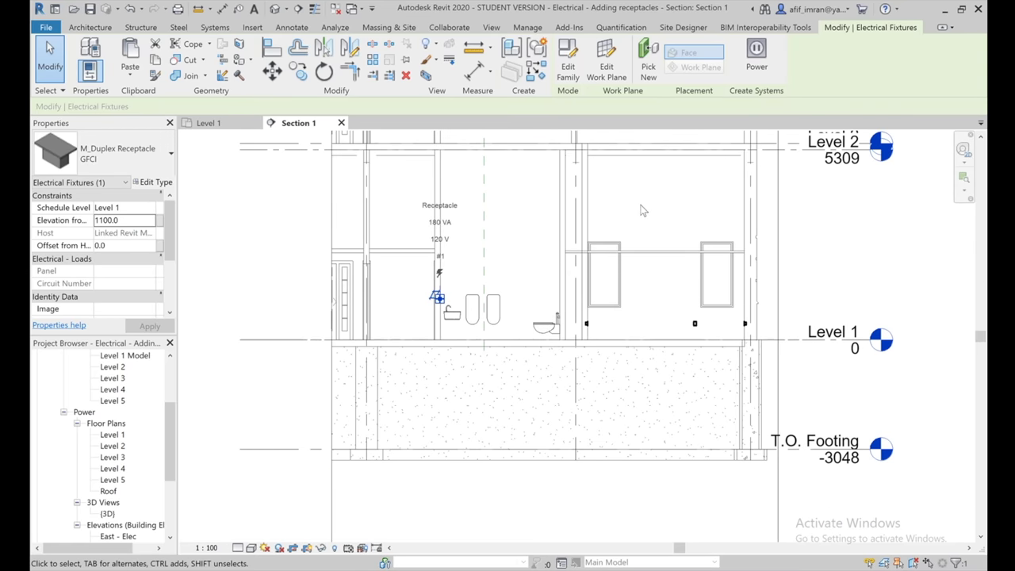
left_click(222, 121)
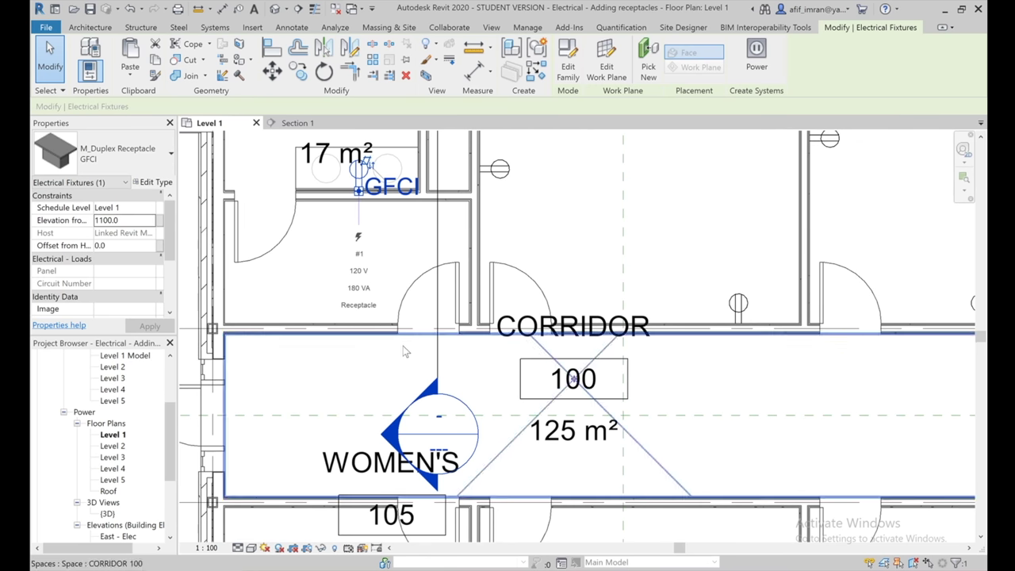
Step: Zoom into Office 101 on the Level 1 plan and inspect its duplex receptacle
scroll(397, 354, "down", 3)
scroll(398, 354, "down", 2)
scroll(397, 354, "down", 1)
scroll(397, 355, "down", 1)
scroll(365, 254, "up", 1)
scroll(357, 238, "up", 1)
scroll(353, 233, "down", 1)
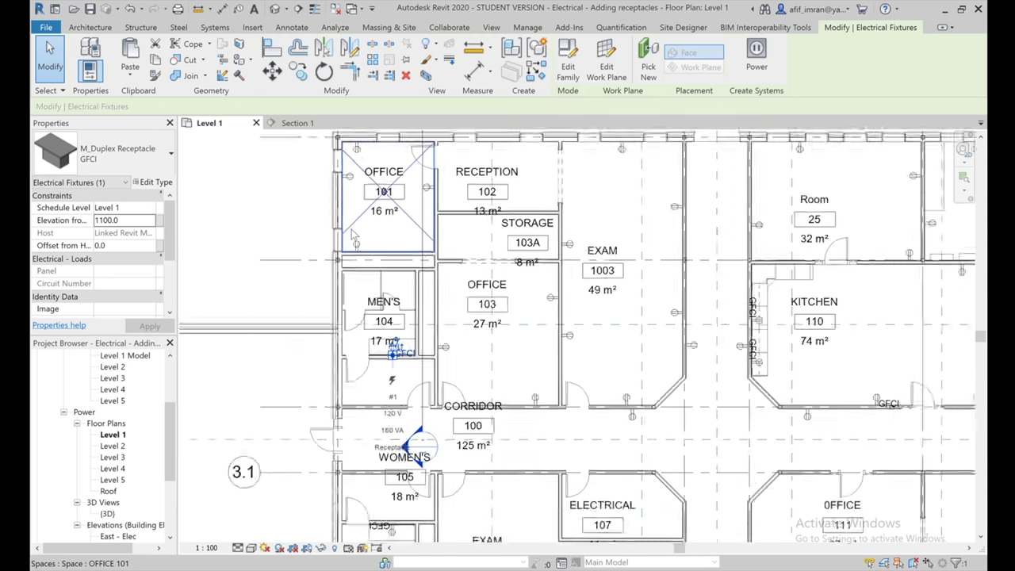
scroll(352, 229, "up", 3)
scroll(411, 372, "down", 1)
scroll(384, 281, "up", 2)
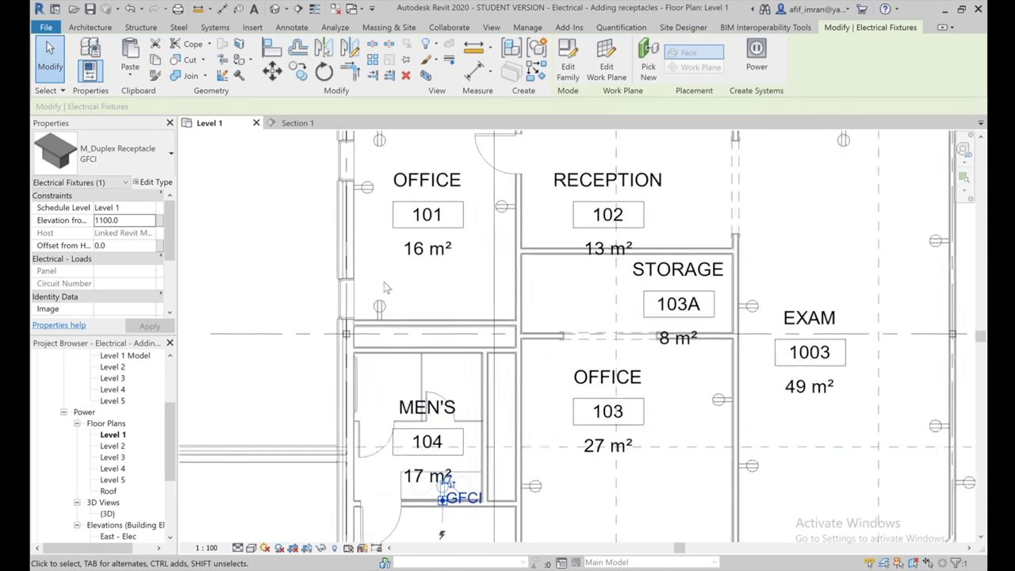
left_click(49, 65)
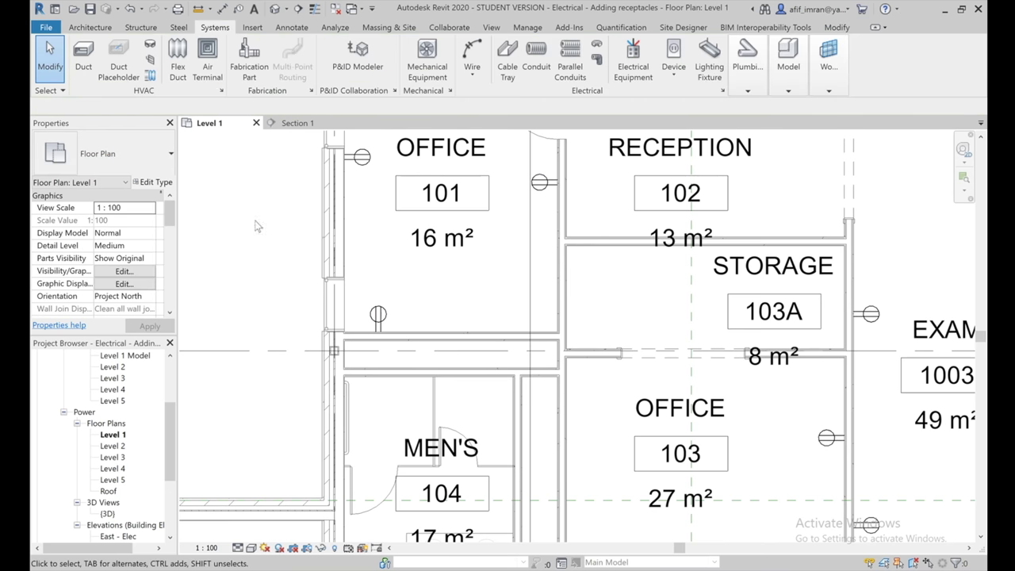
left_click(377, 314)
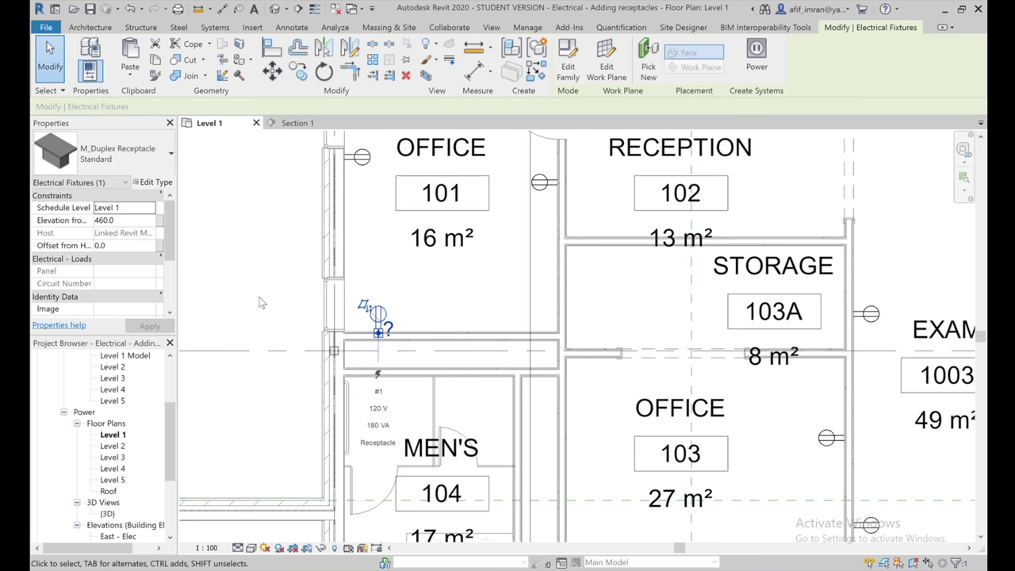
left_click(246, 268)
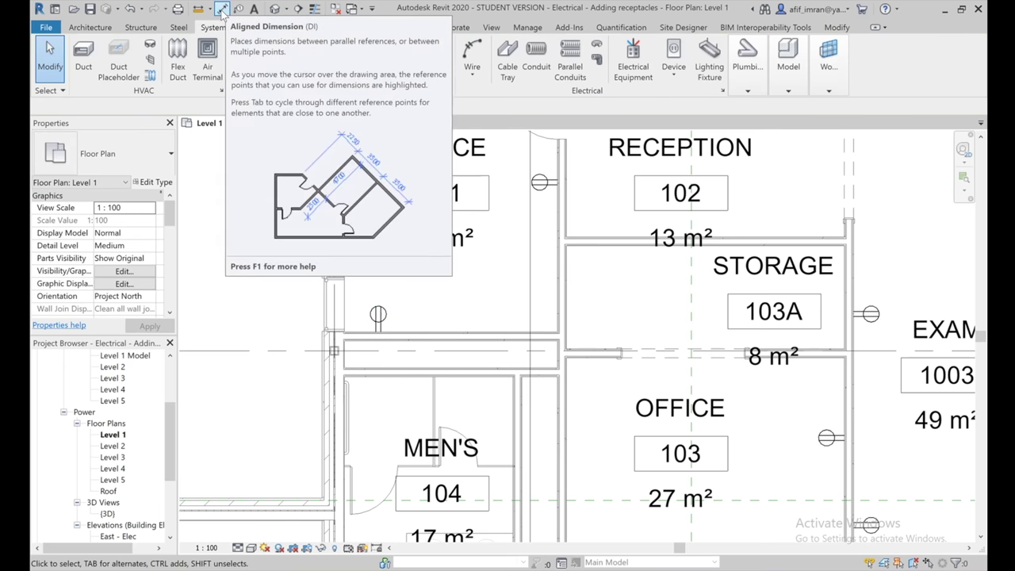
Step: Add a 581 aligned dimension from Office 101's wall face to its receptacle
left_click(221, 9)
scroll(299, 287, "up", 2)
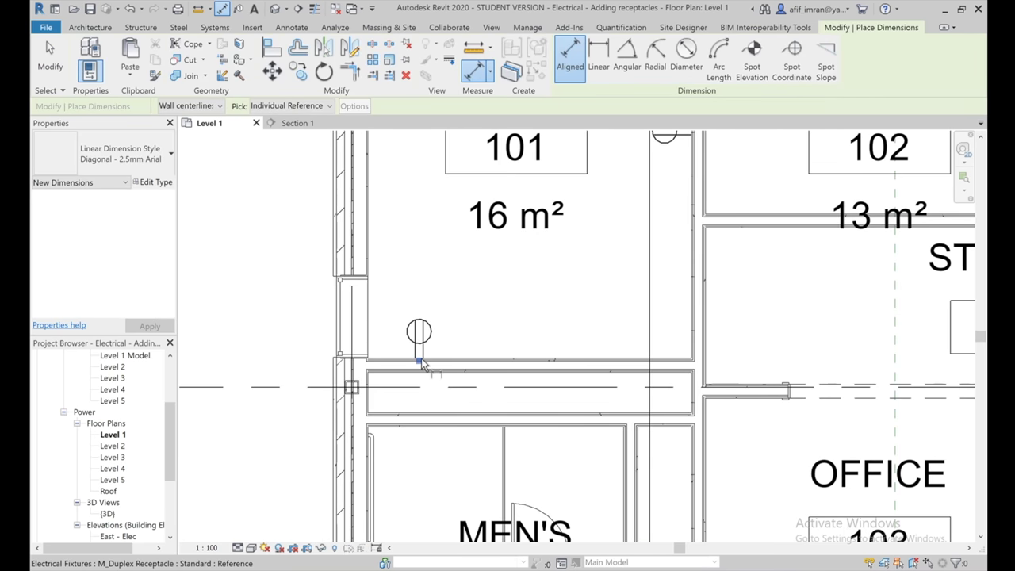
left_click(421, 362)
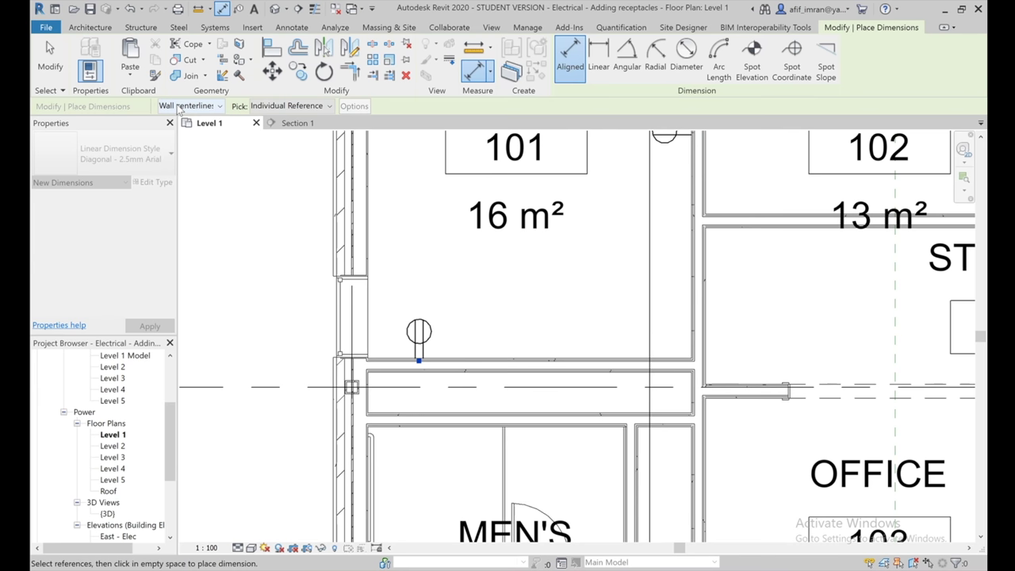
left_click(181, 106)
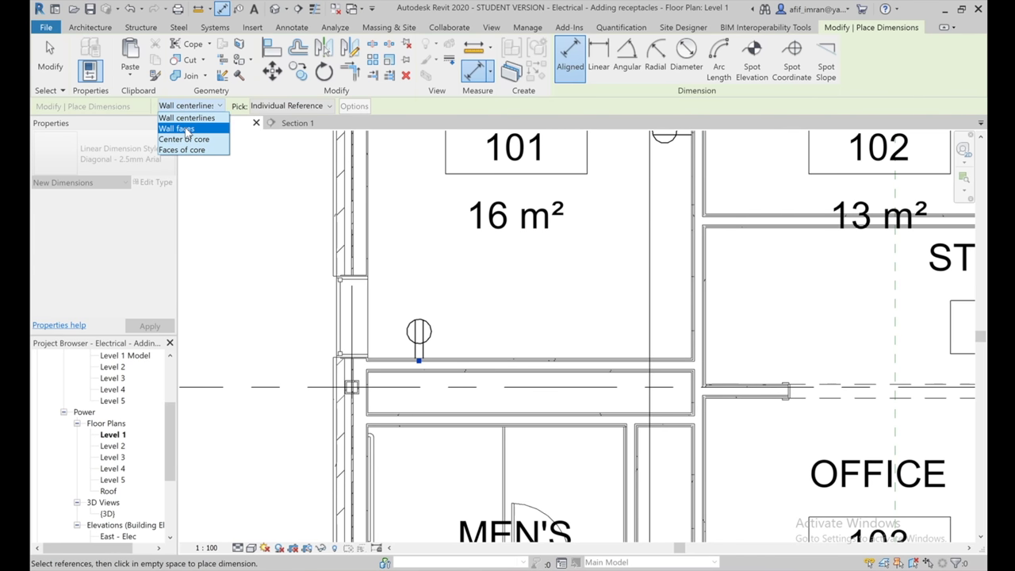
left_click(188, 129)
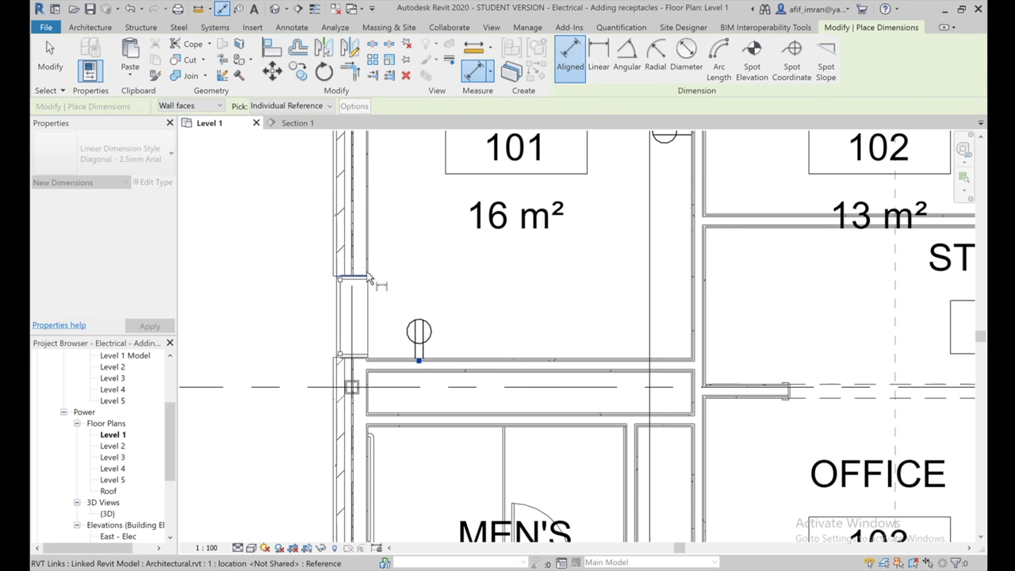
left_click(369, 304)
left_click(419, 332)
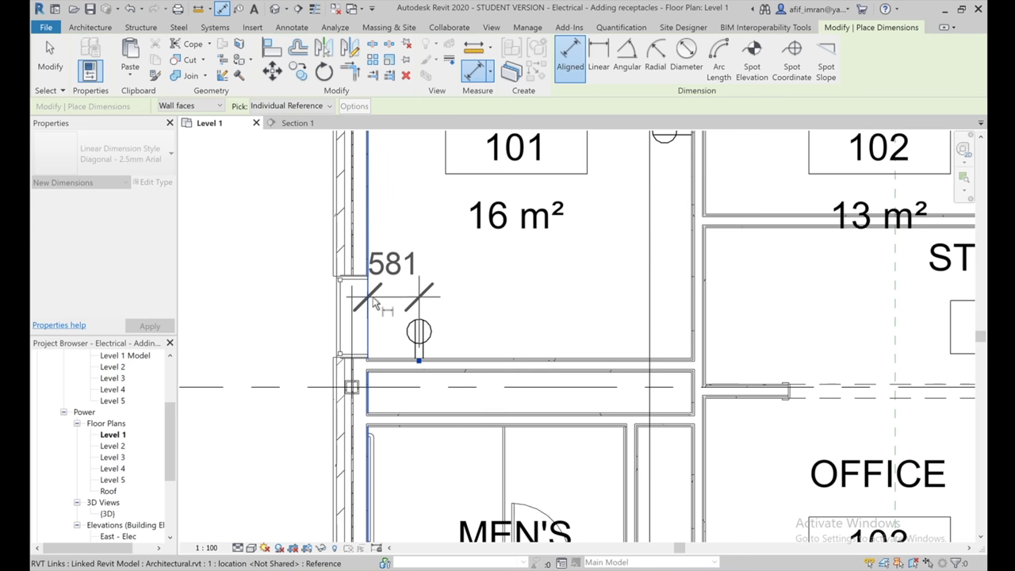
left_click(392, 274)
left_click(392, 277)
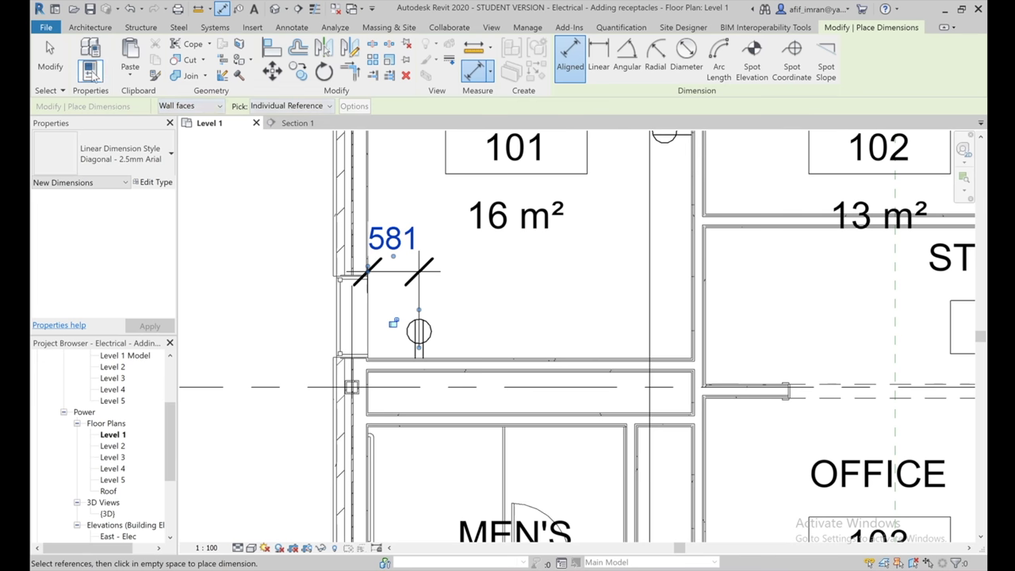
left_click(65, 66)
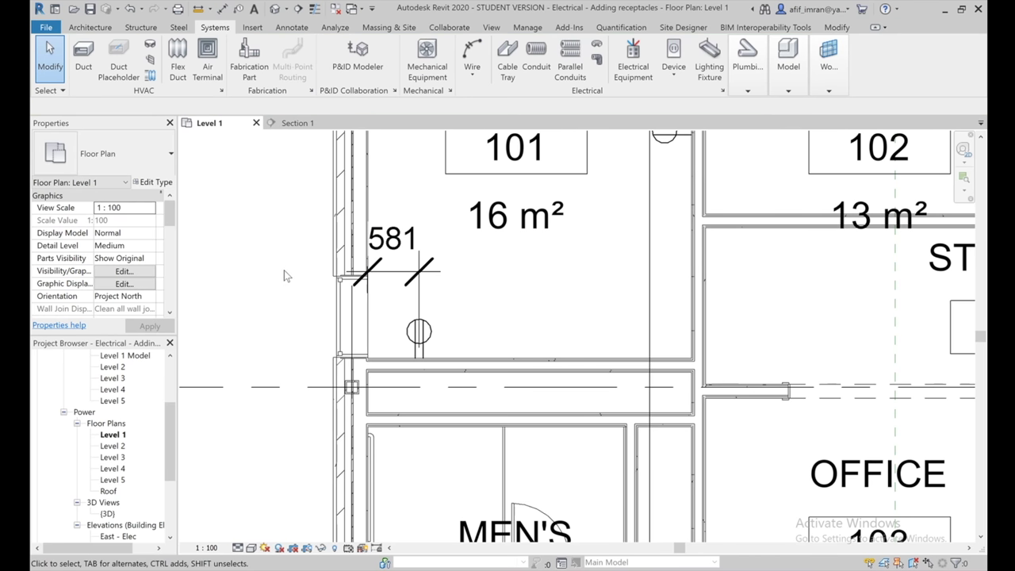
Step: Change the Office 101 receptacle's distance from the wall from 580.6 to 600 mm
left_click(428, 343)
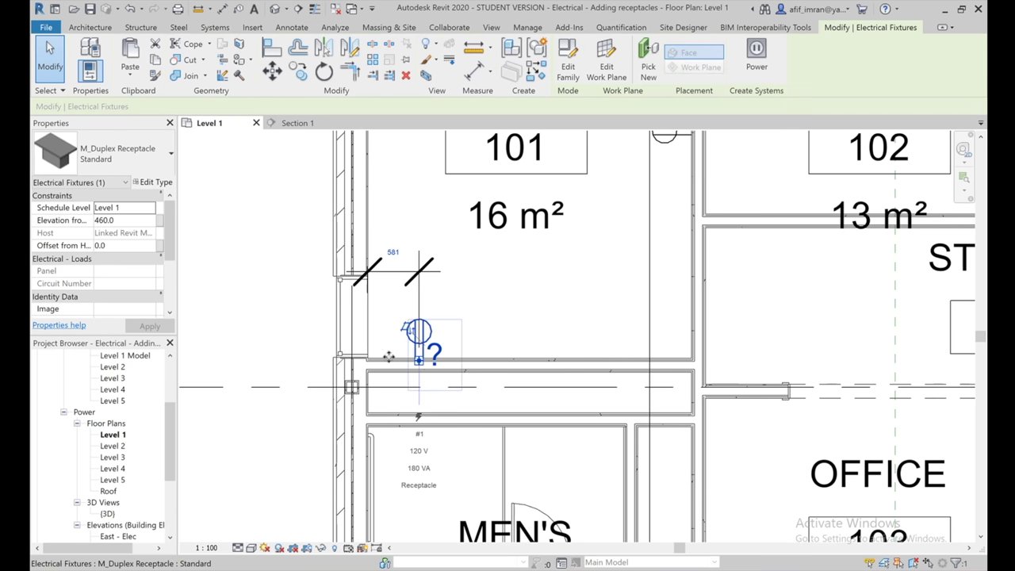
left_click(392, 252)
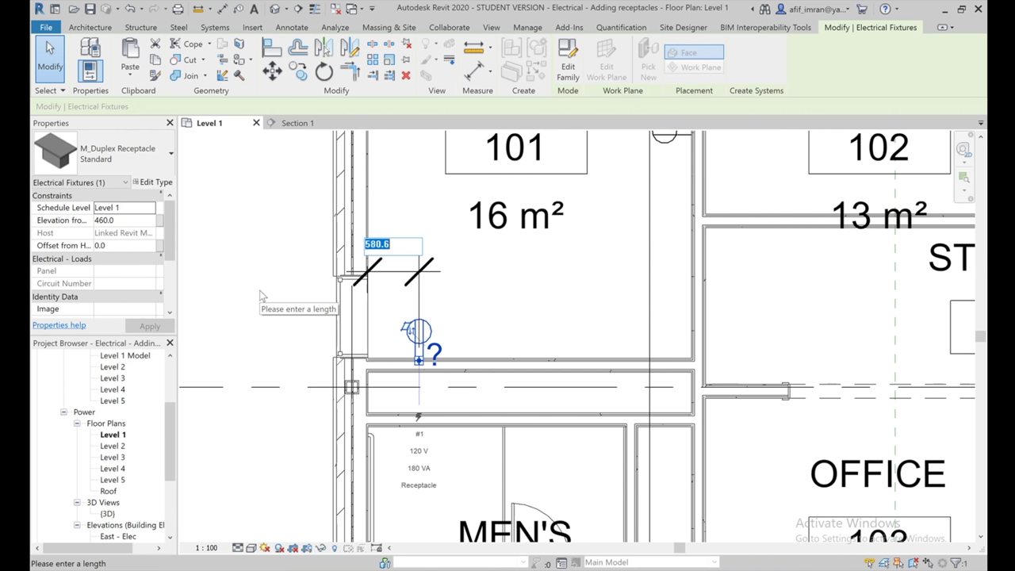
key("BackSpace")
type("600")
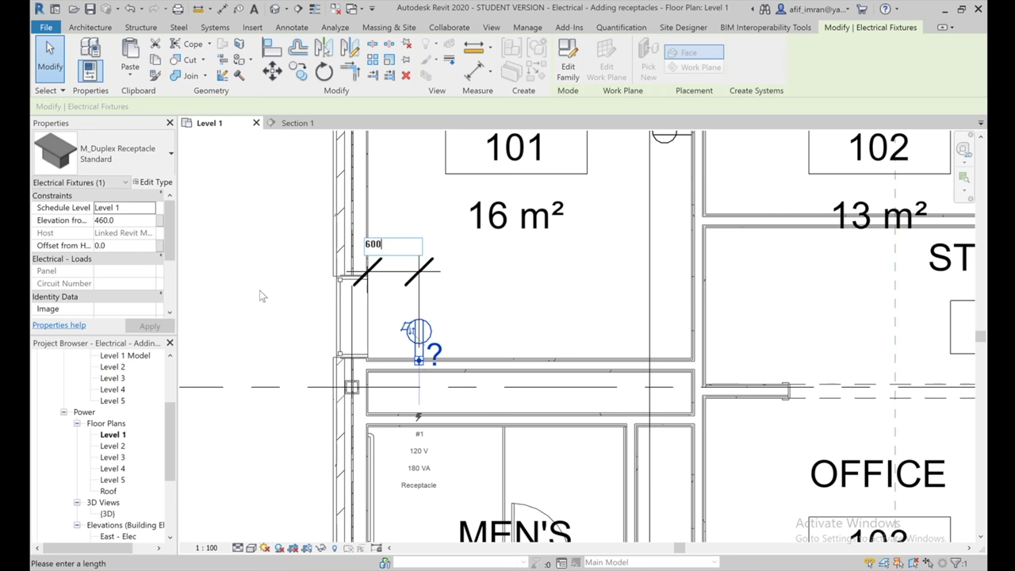
key("Return")
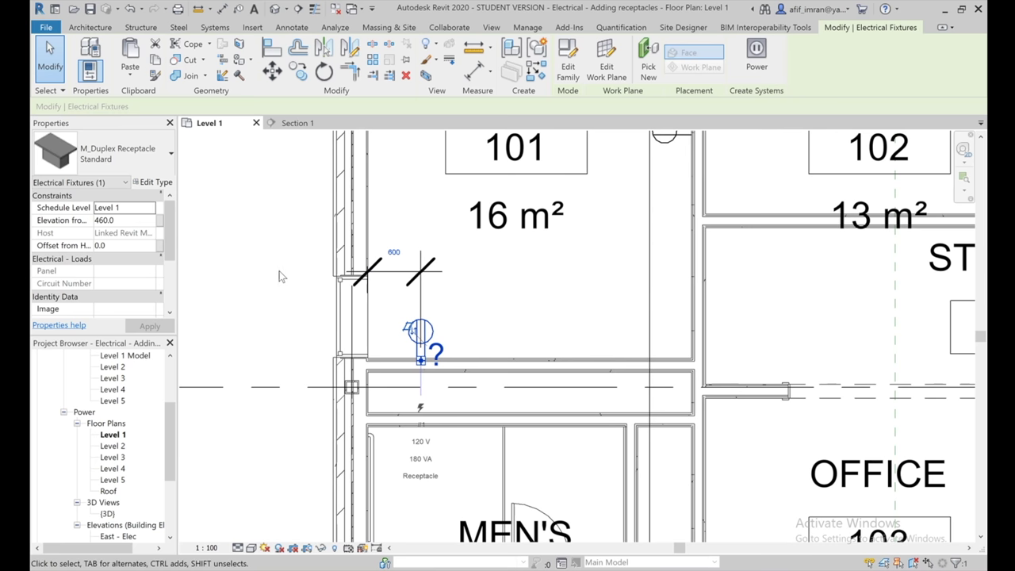
left_click(279, 278)
scroll(379, 483, "down", 3)
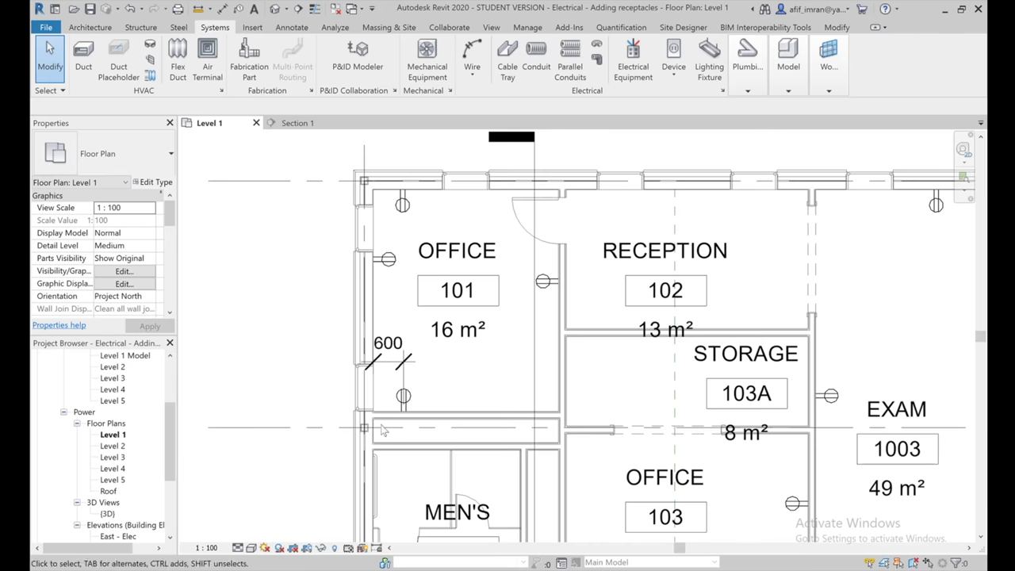
Step: Delete the 600 helper dimension in Office 101 and zoom out over the Level 1 plan
left_click(392, 364)
right_click(388, 369)
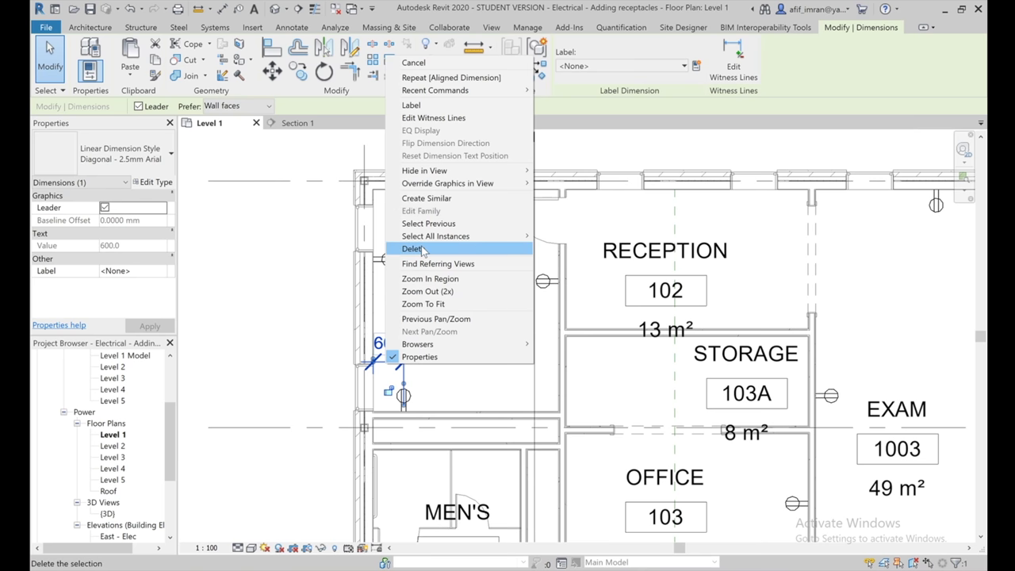
left_click(422, 249)
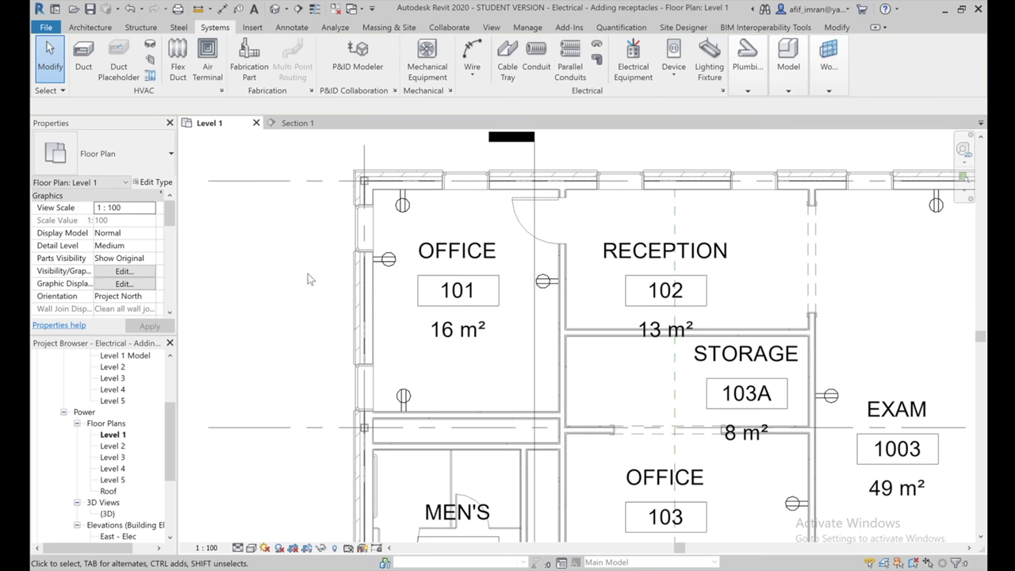
scroll(309, 279, "up", 1)
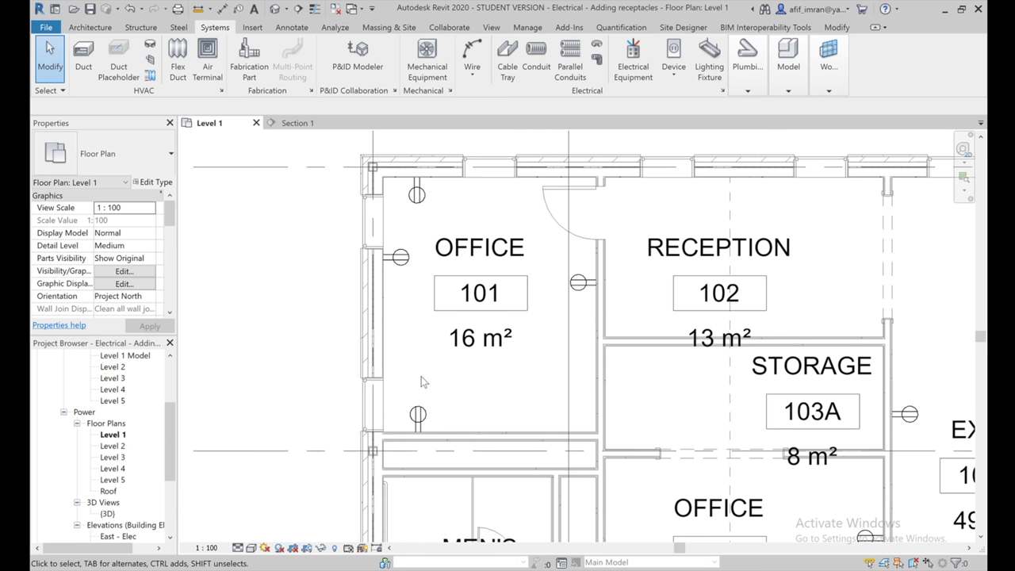
scroll(421, 376, "down", 2)
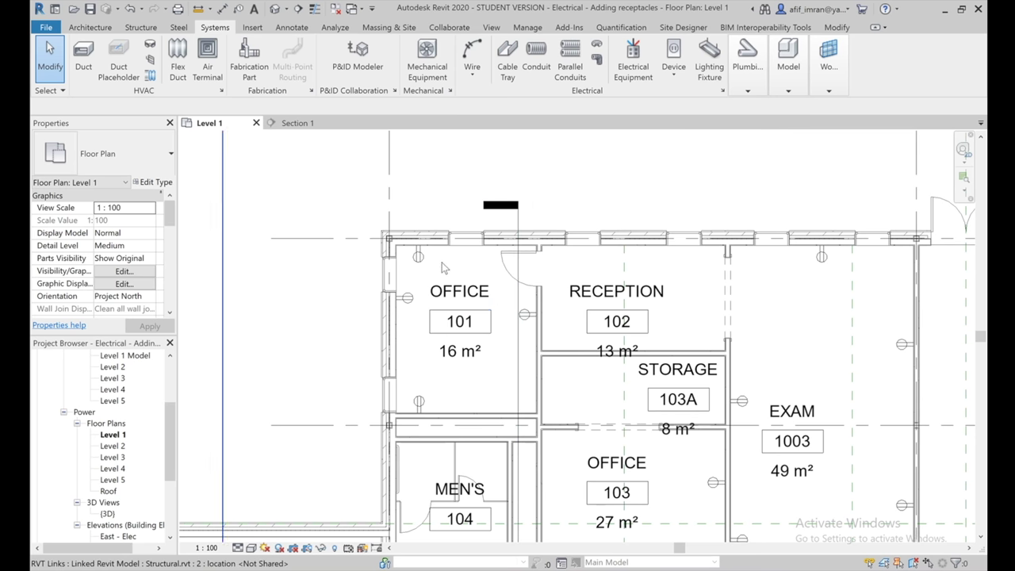
scroll(440, 259, "down", 5)
middle_click_drag(458, 371, 432, 350)
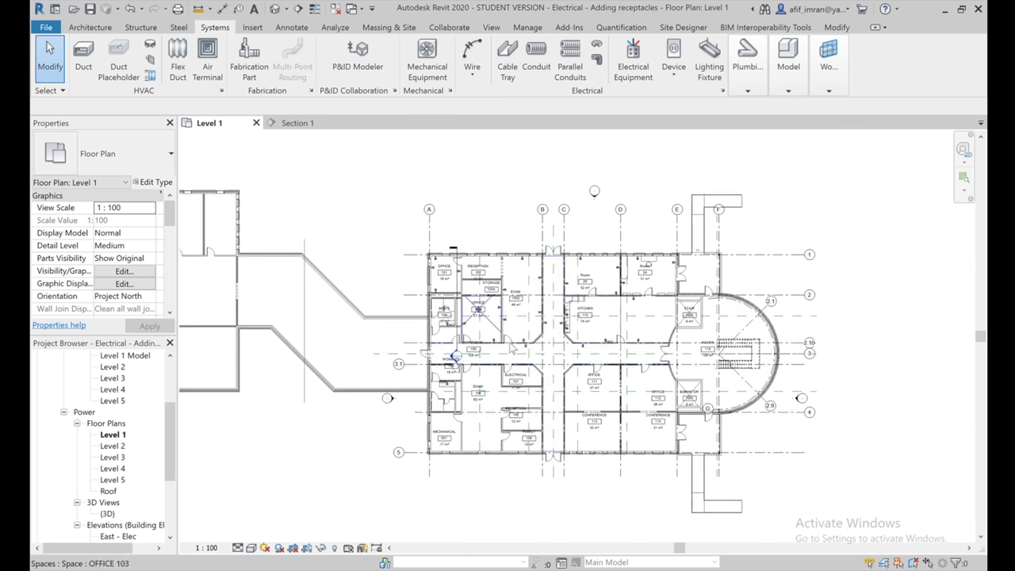